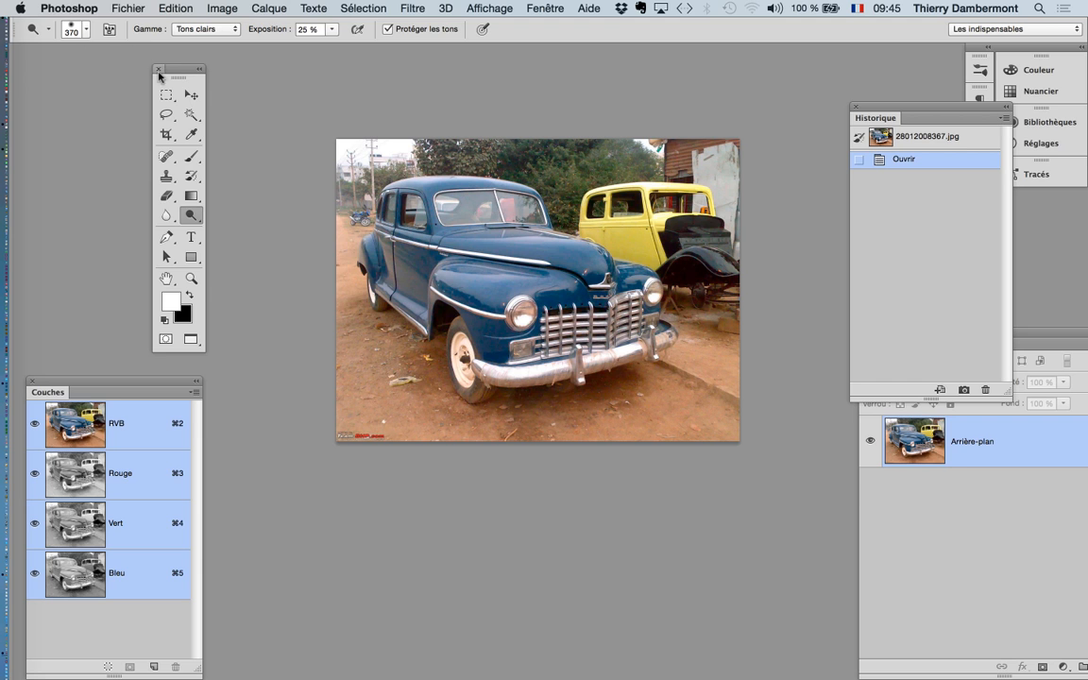
- Rearrange the workspace so the toolbox, image, Historique and Calques are all visible, and shrink Calques
drag(174, 75, 92, 75)
drag(525, 175, 399, 129)
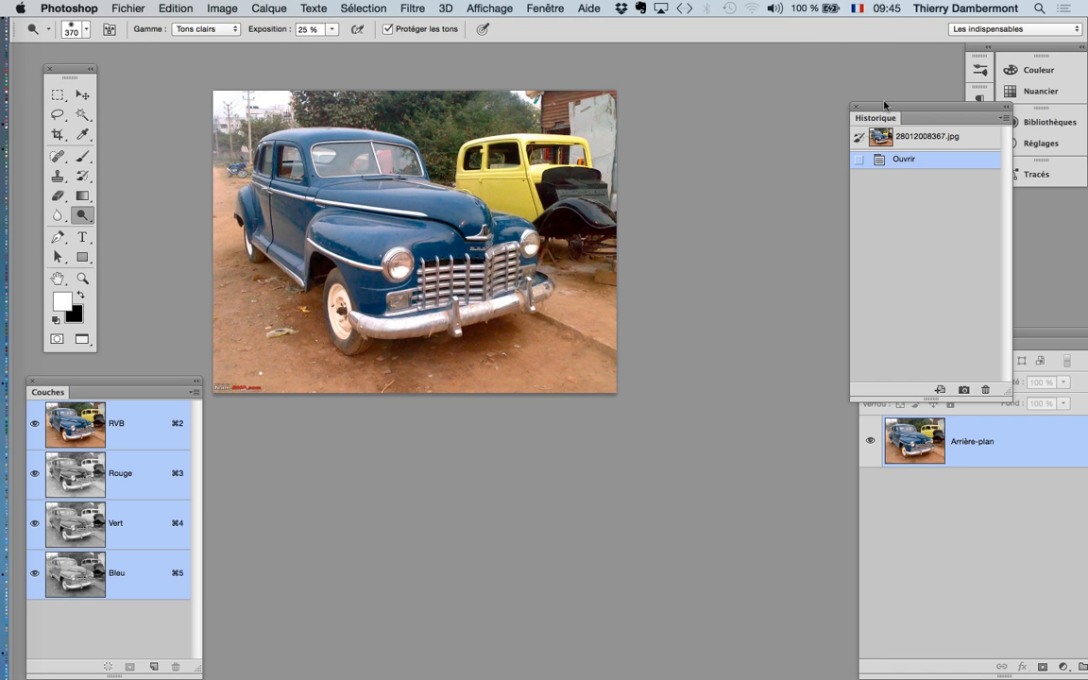
drag(886, 105, 391, 460)
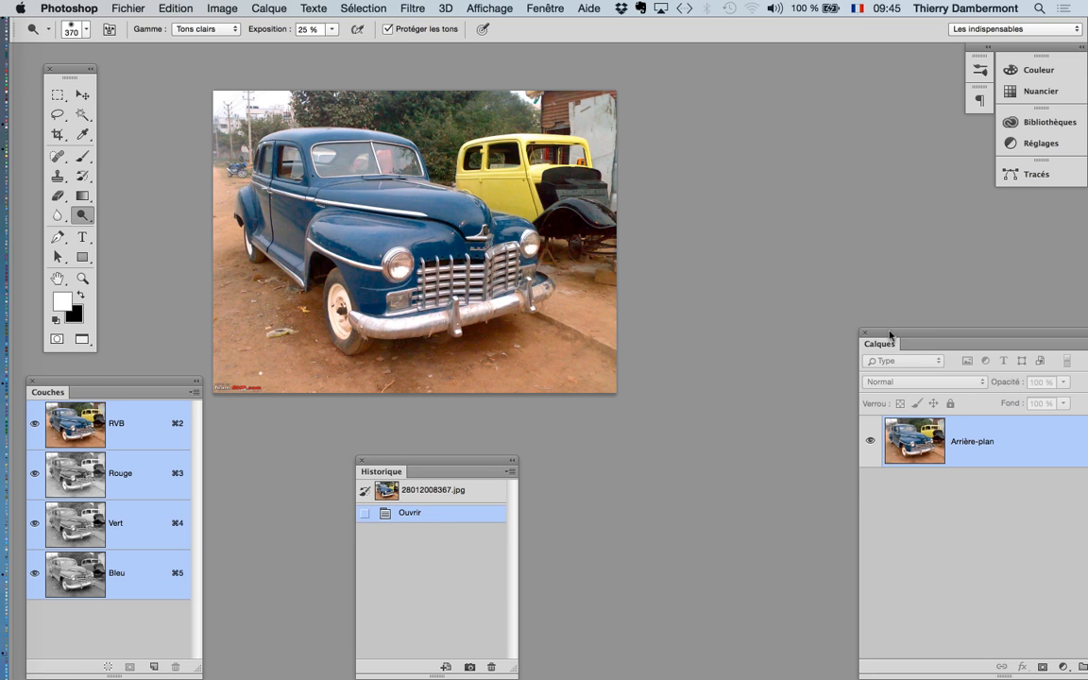
drag(890, 334, 655, 159)
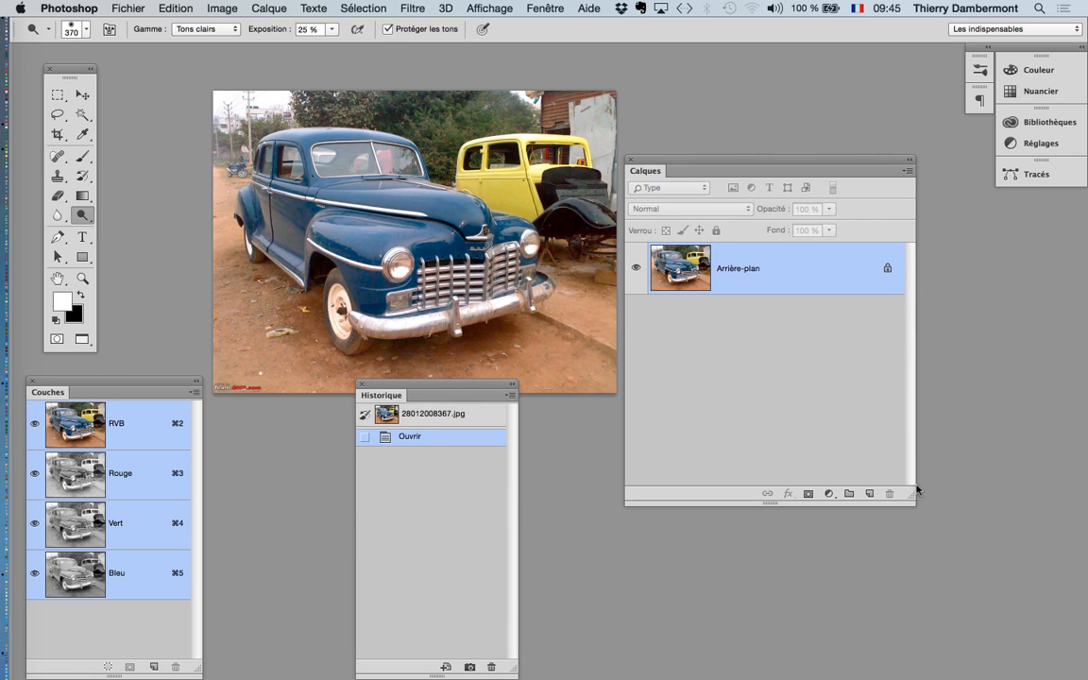
drag(911, 498, 850, 444)
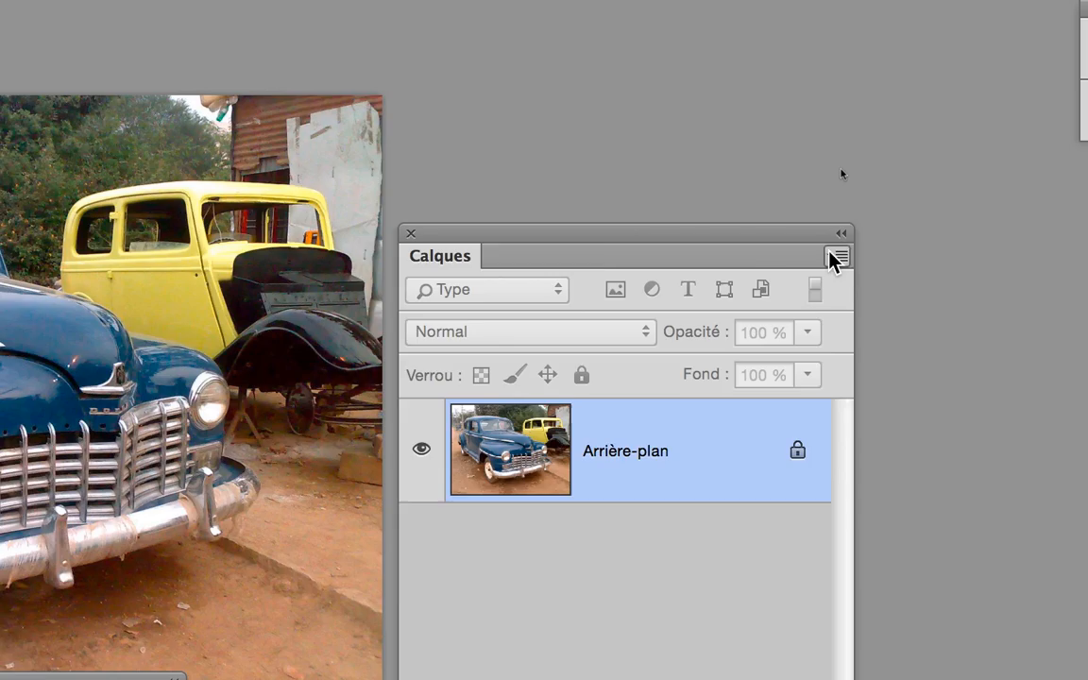
- Create a new layer, Calque 1, in Incrustation mode at 100% opacity, filled with the neutral 50% grey
click(836, 258)
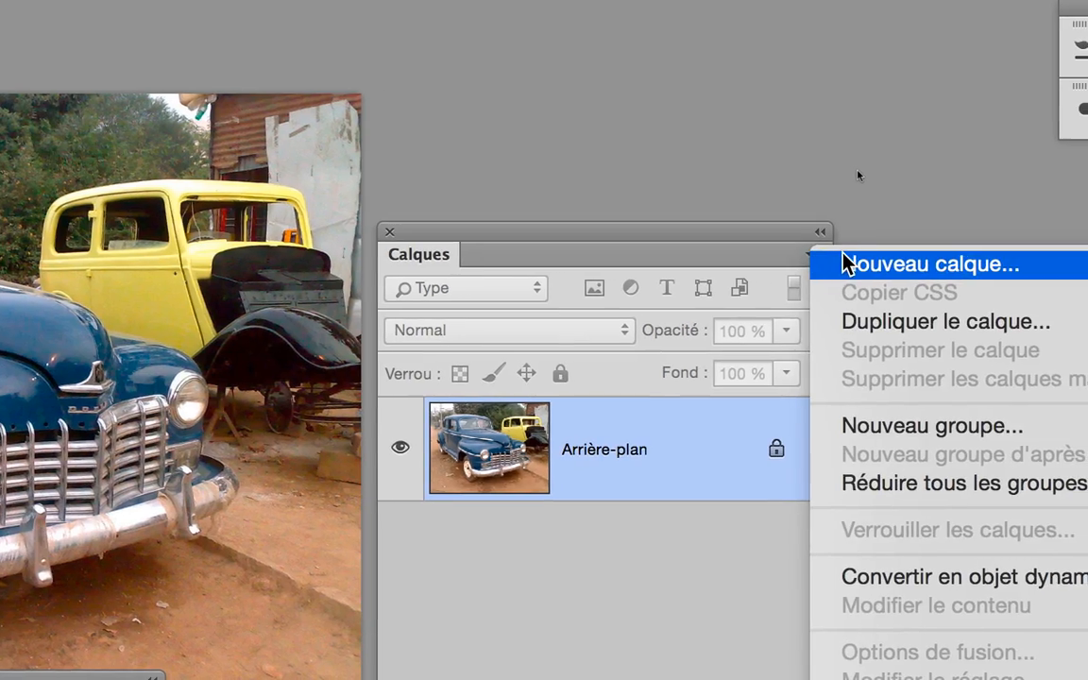
key(Escape)
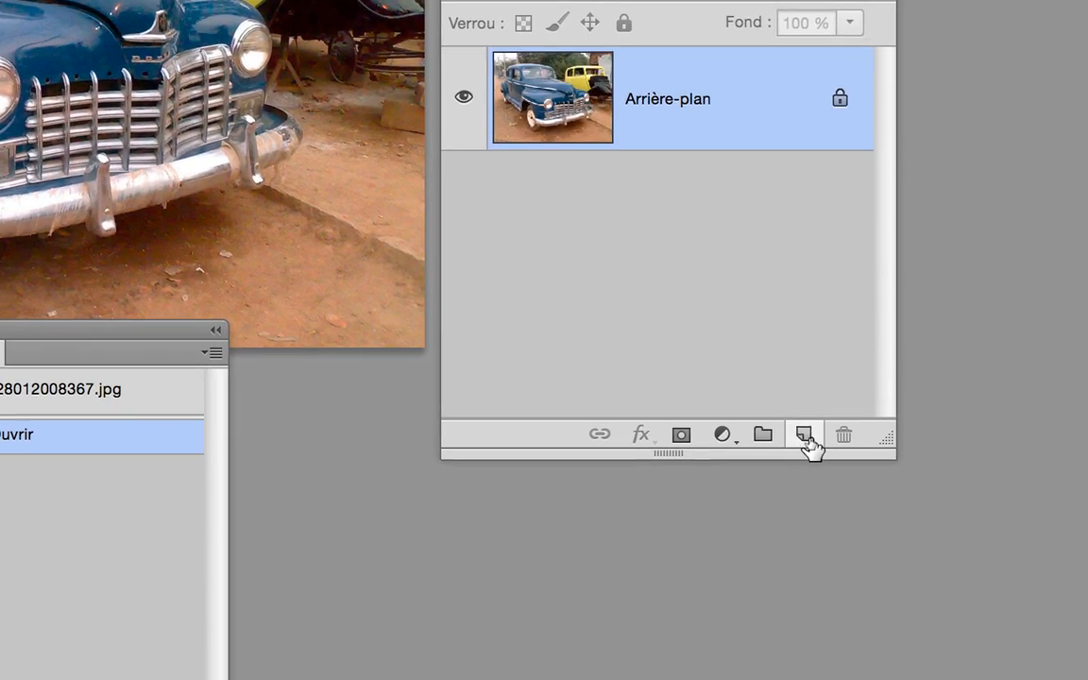
alt+click(818, 452)
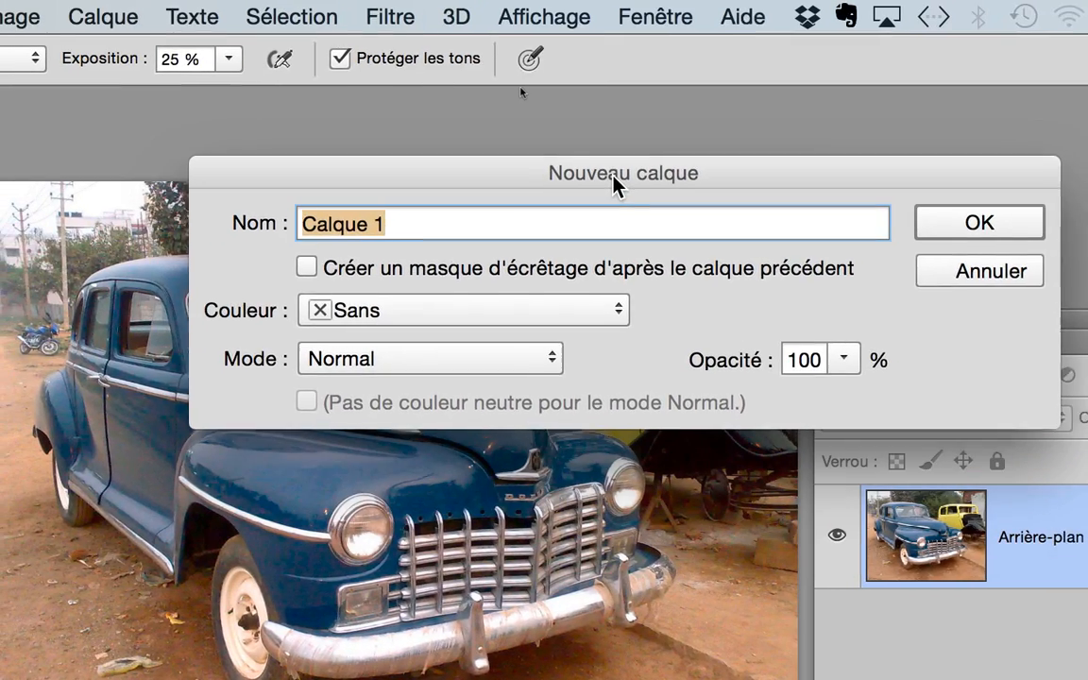
drag(614, 175, 610, 174)
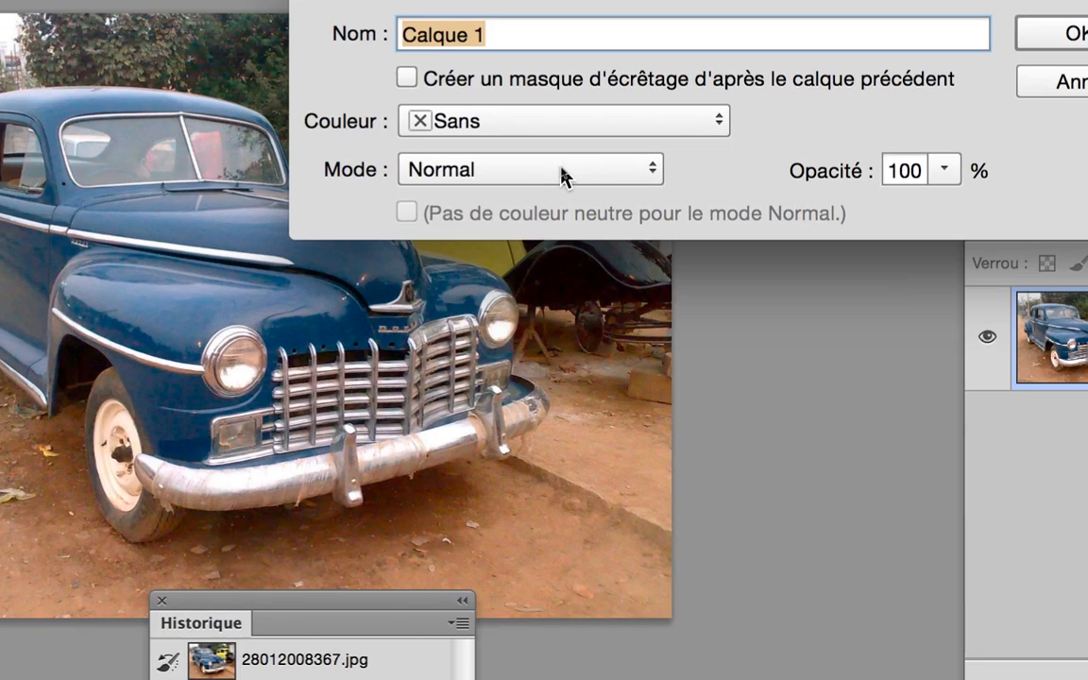
click(564, 177)
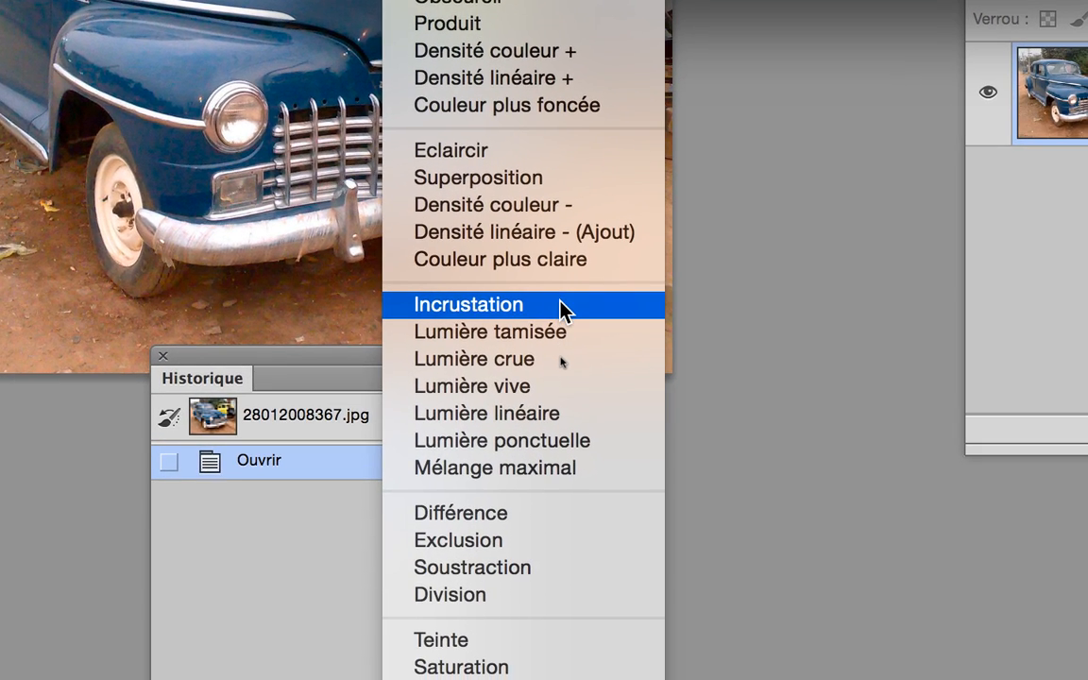
click(564, 305)
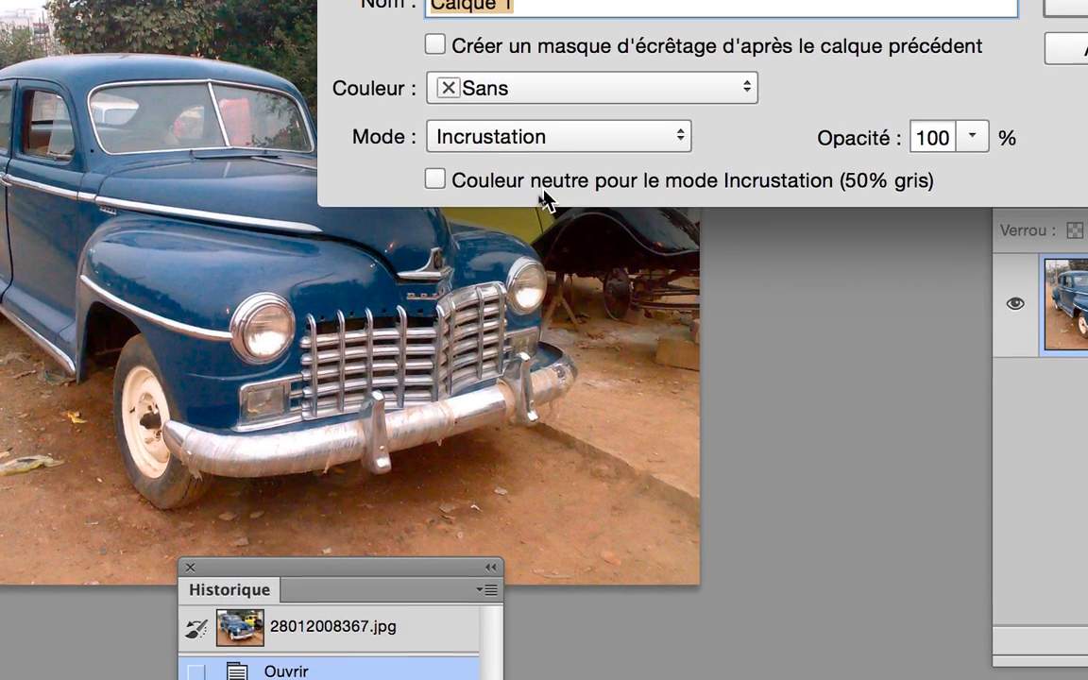
click(544, 190)
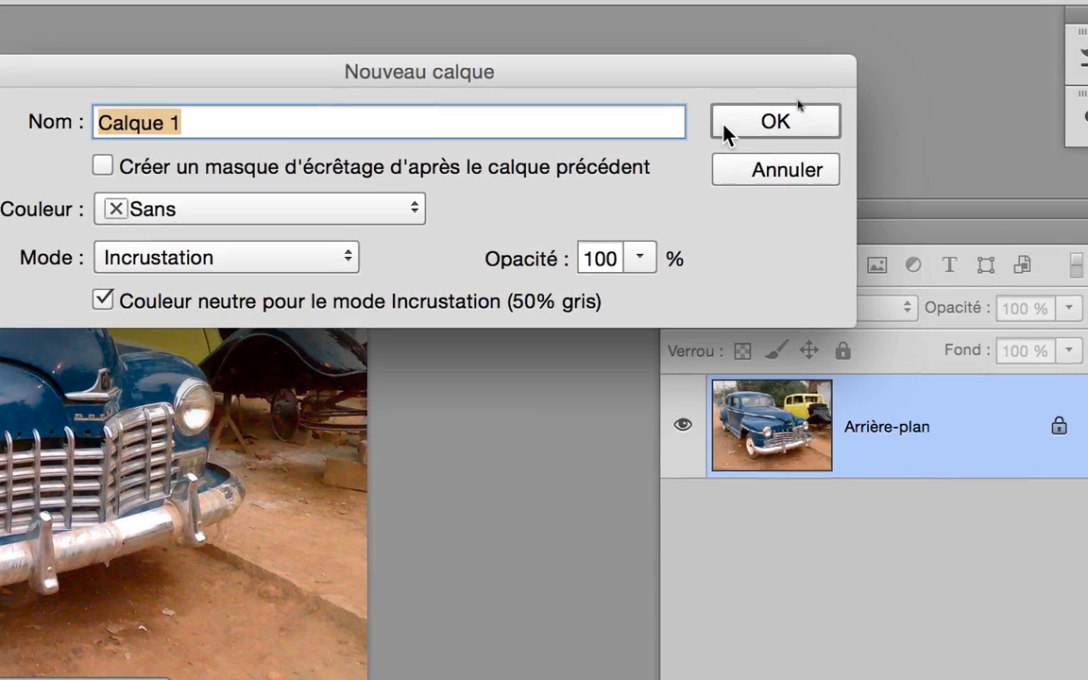
click(914, 12)
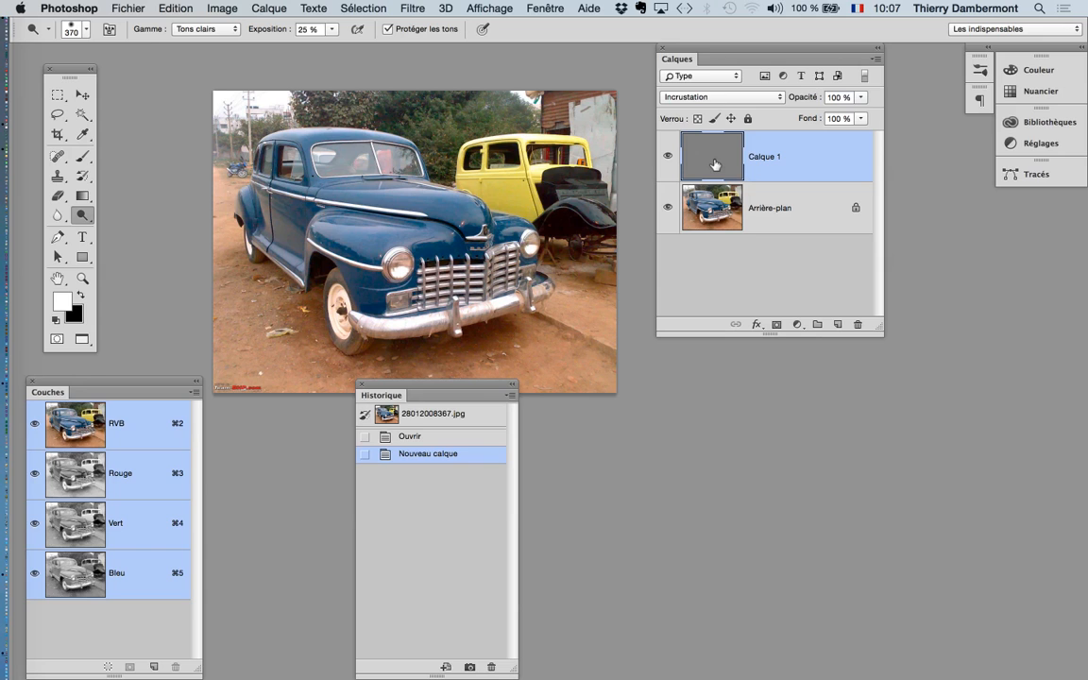
- Move Calques and Historique away from the photo and activate the Brush tool
drag(691, 55, 829, 109)
drag(465, 388, 973, 439)
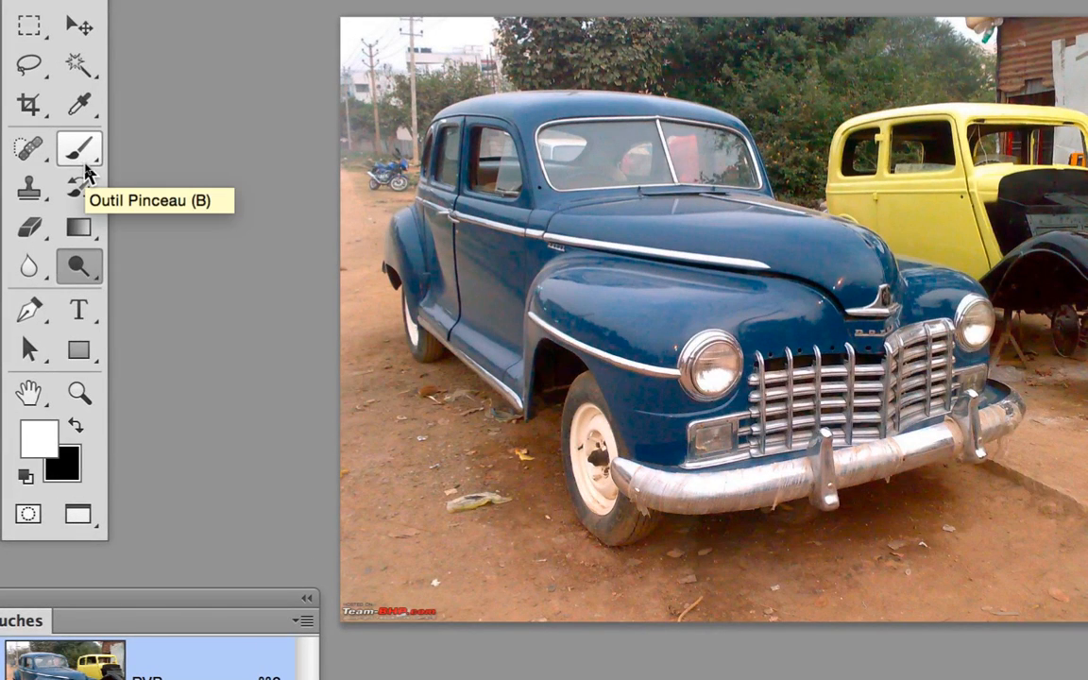
click(84, 164)
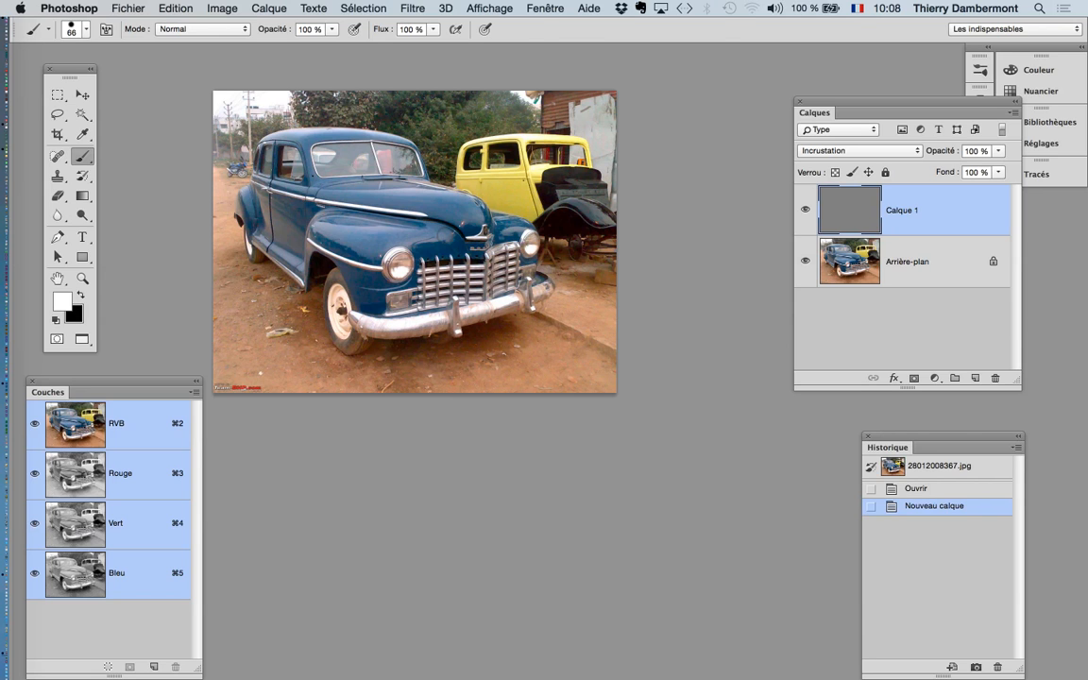
- Show the Couleur controls, detach them from Nuancier, place them beside the photo and enlarge them
click(539, 8)
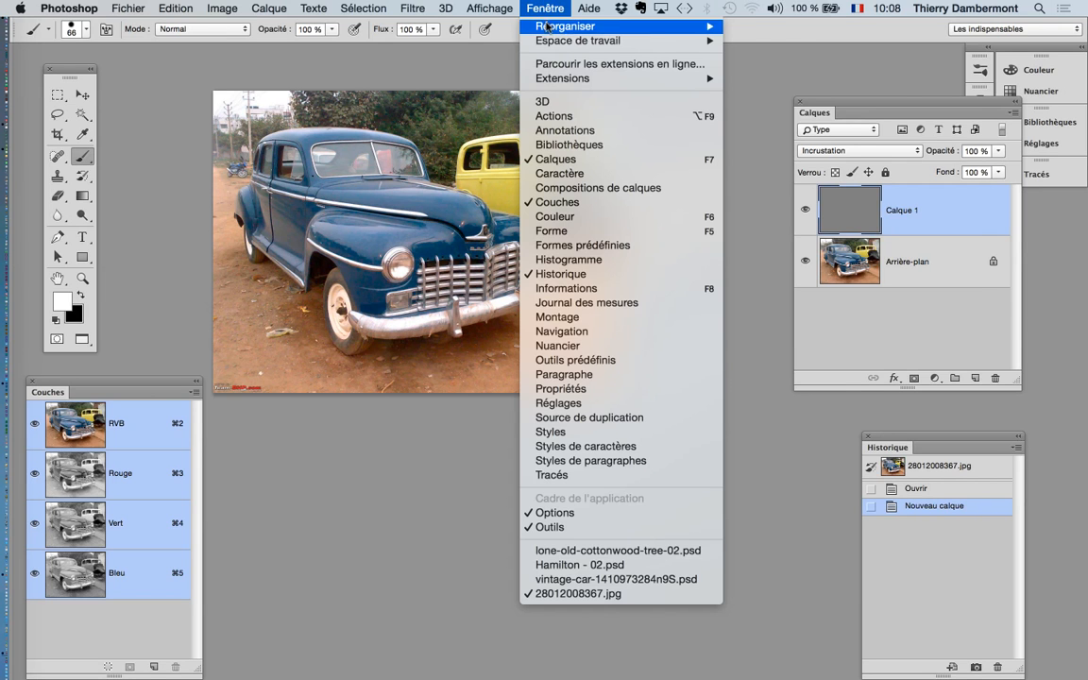
click(591, 221)
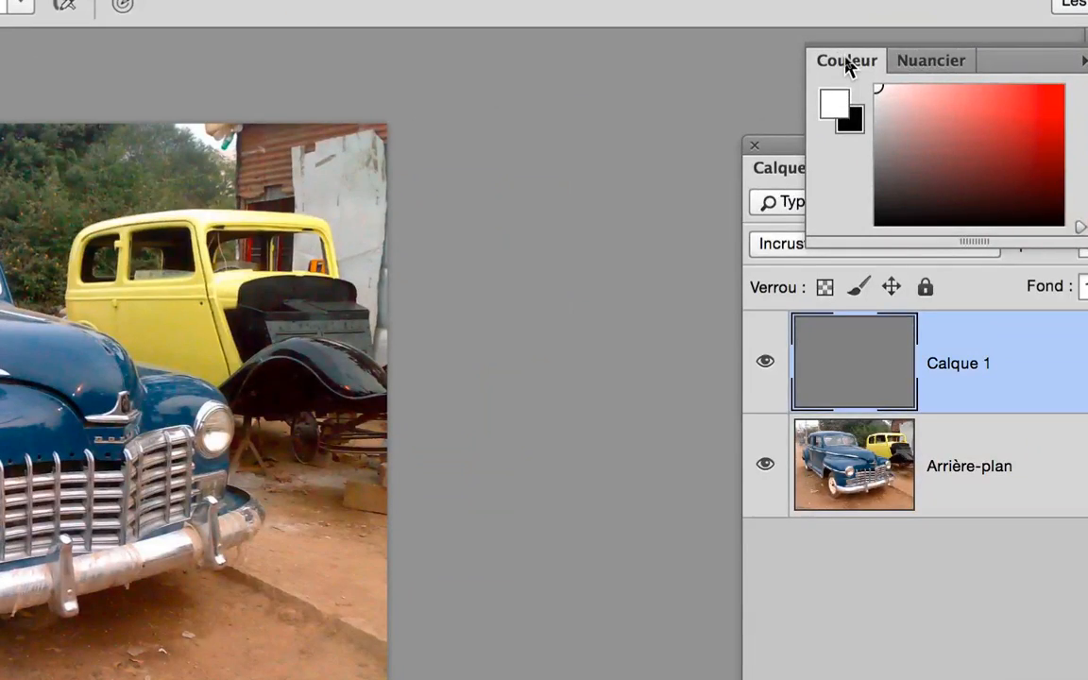
drag(848, 64, 377, 162)
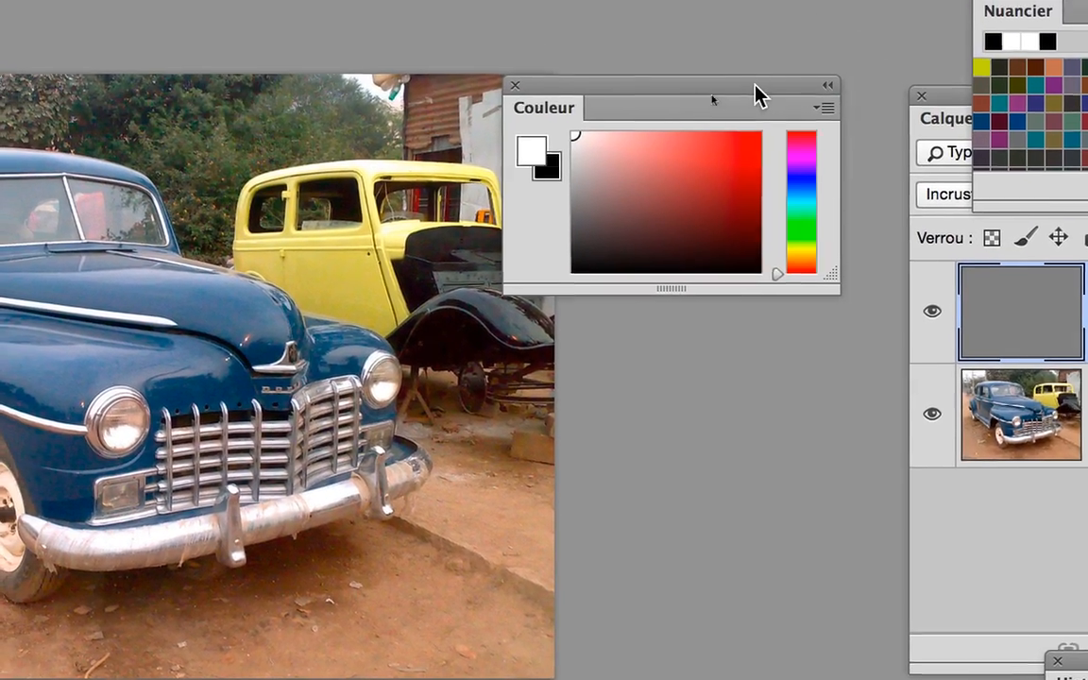
drag(753, 15, 549, 130)
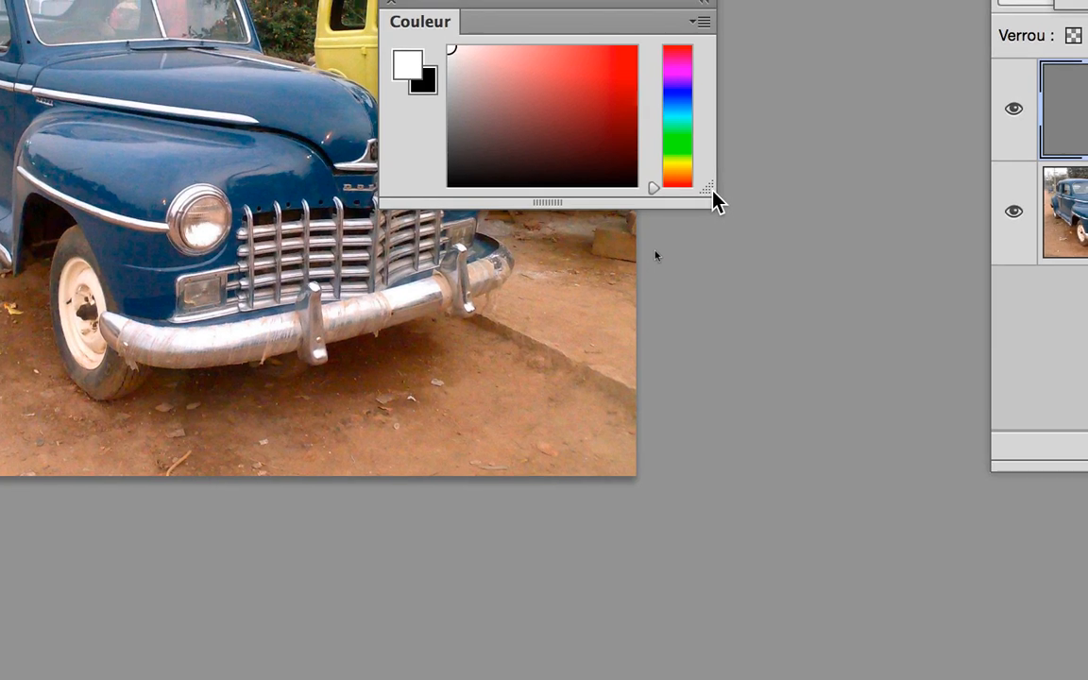
drag(765, 319, 842, 470)
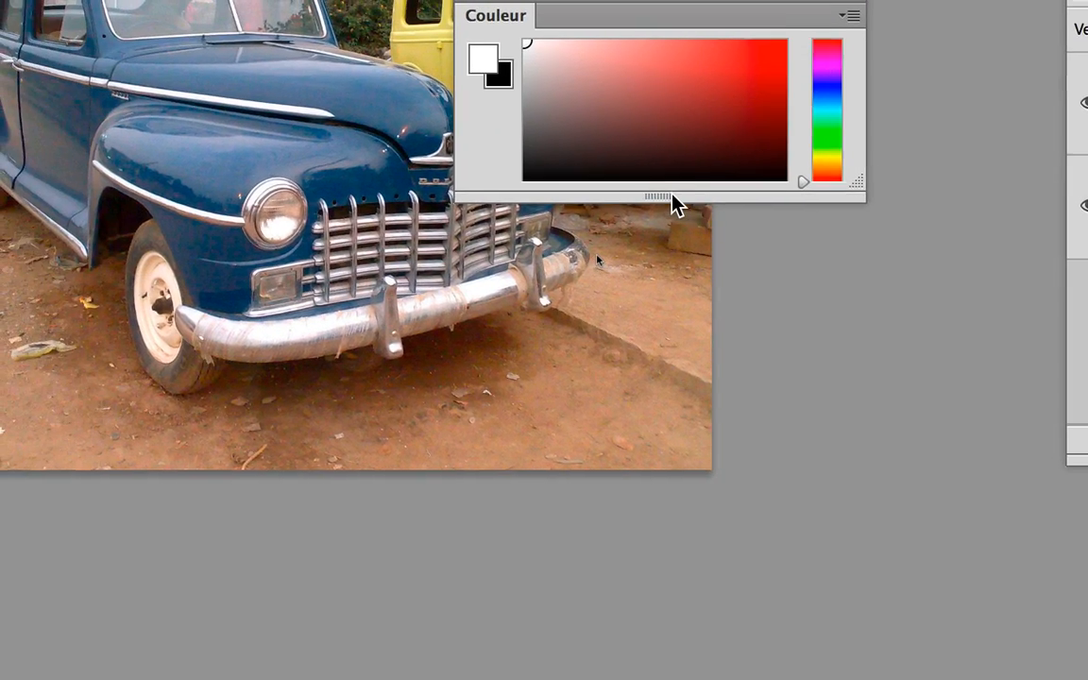
drag(544, 106, 546, 190)
drag(672, 222, 672, 303)
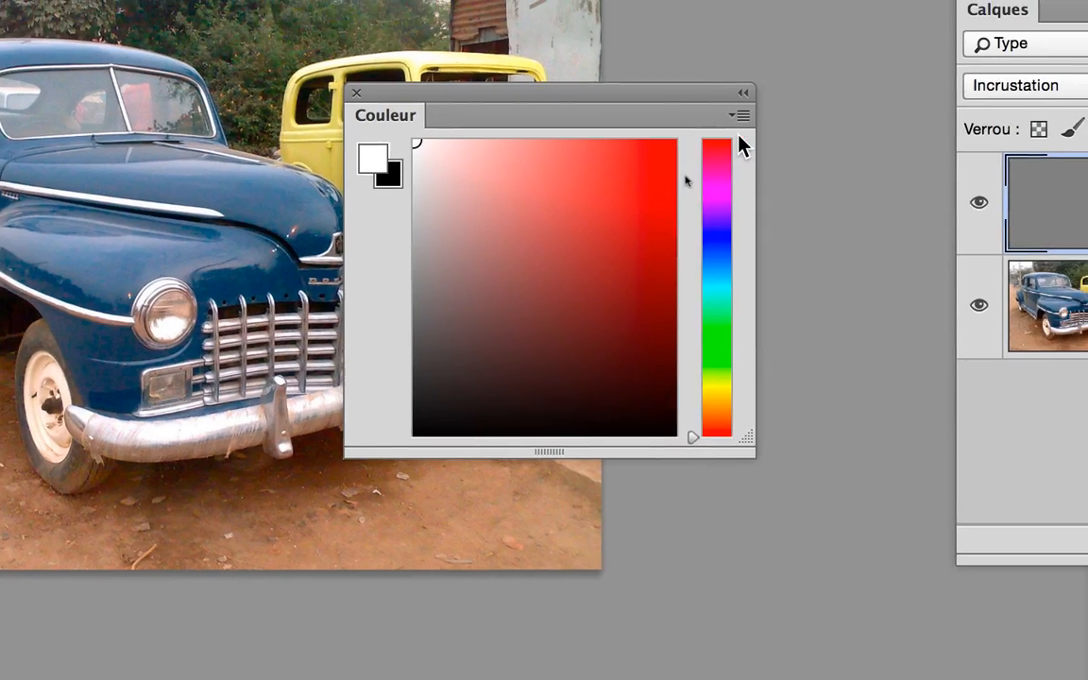
- Switch the Couleur controls to TSL sliders and make them more compact
click(734, 136)
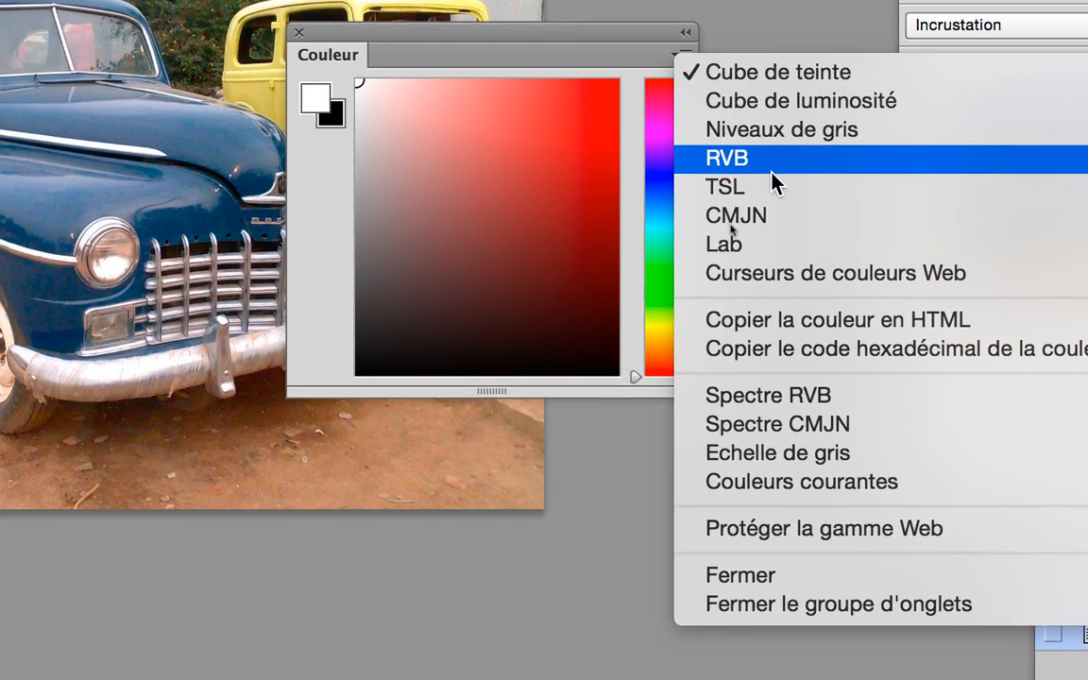
click(773, 185)
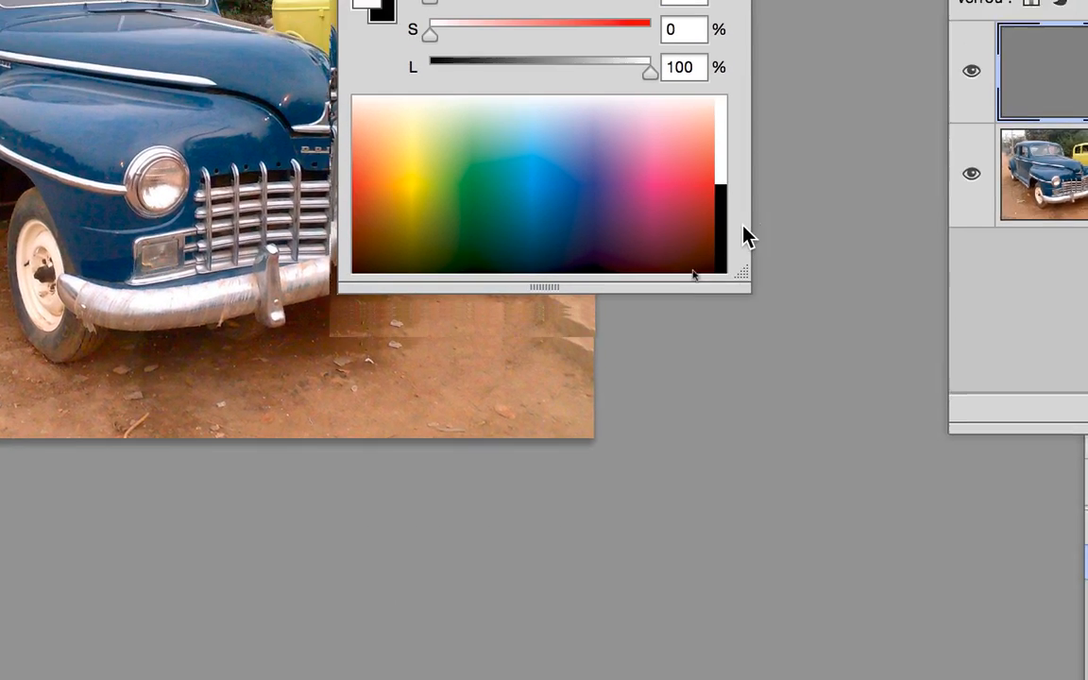
drag(743, 283, 761, 208)
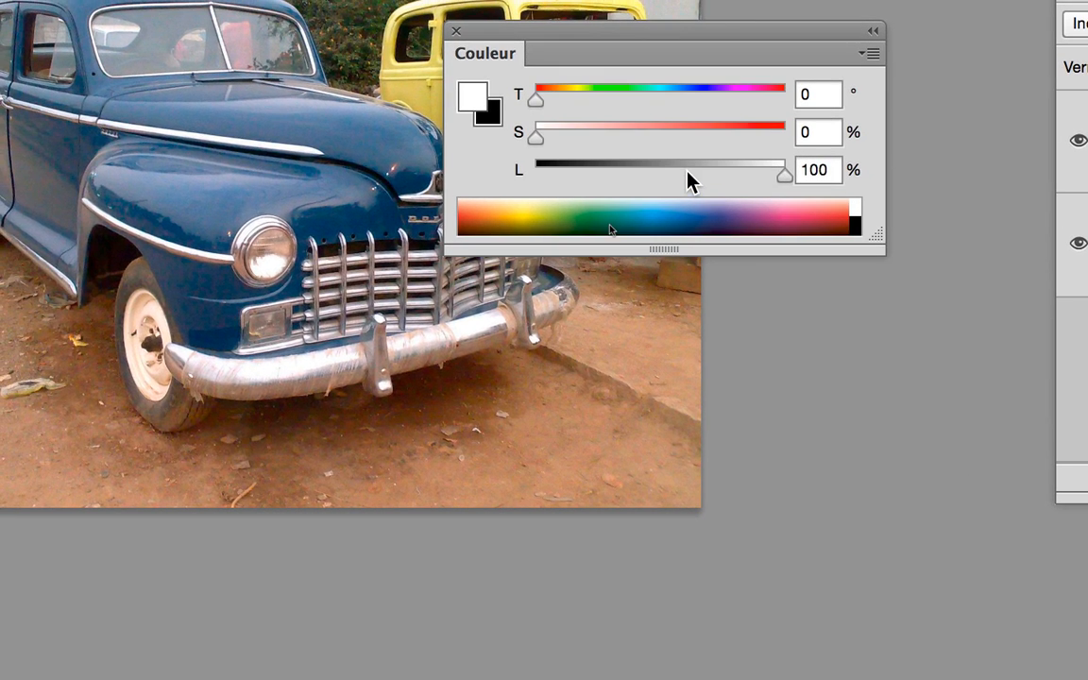
- Set the foreground colour to a neutral grey with 70% lightness and move the Couleur controls below the cars
click(565, 131)
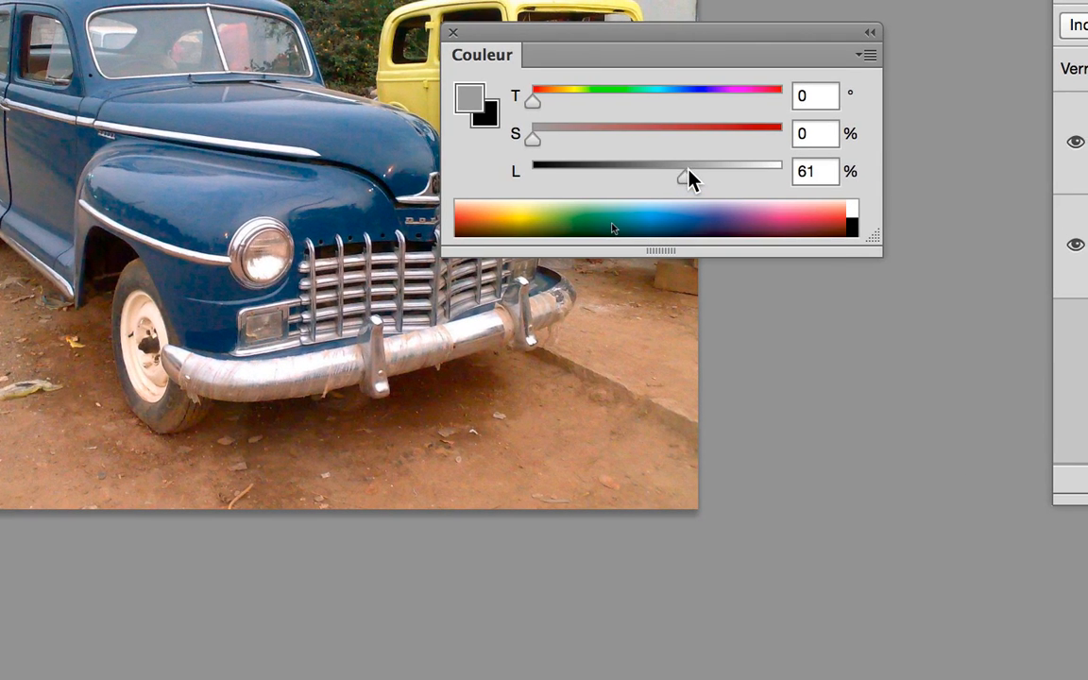
mouse_move(687, 171)
mouse_down()
mouse_move(770, 180)
mouse_move(677, 180)
mouse_up()
click(805, 96)
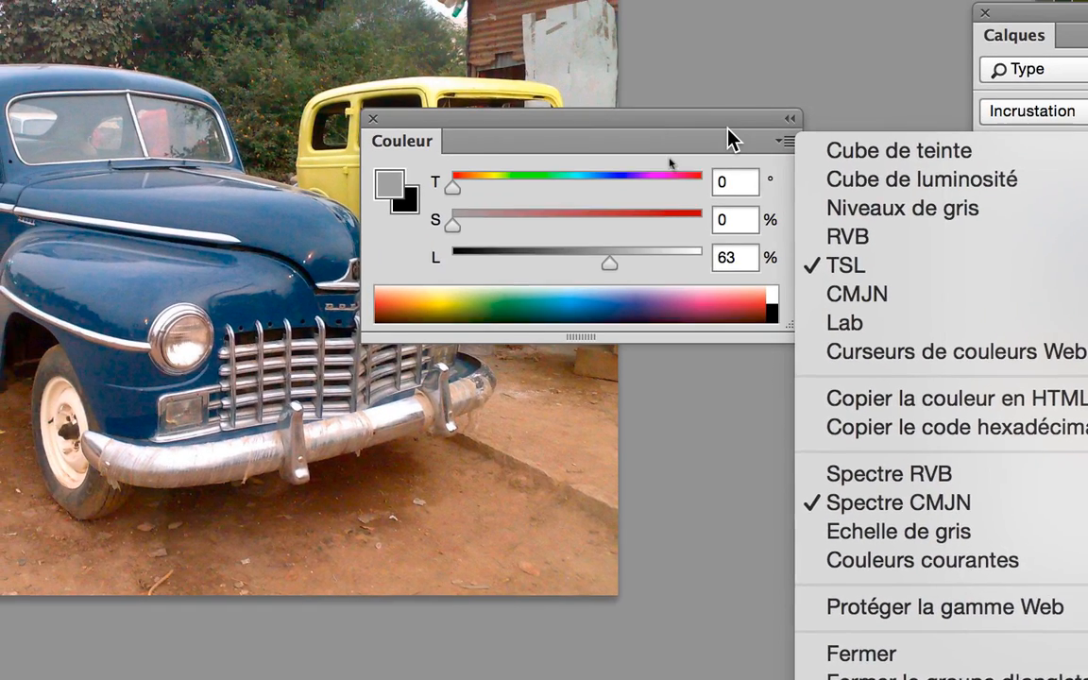
click(621, 34)
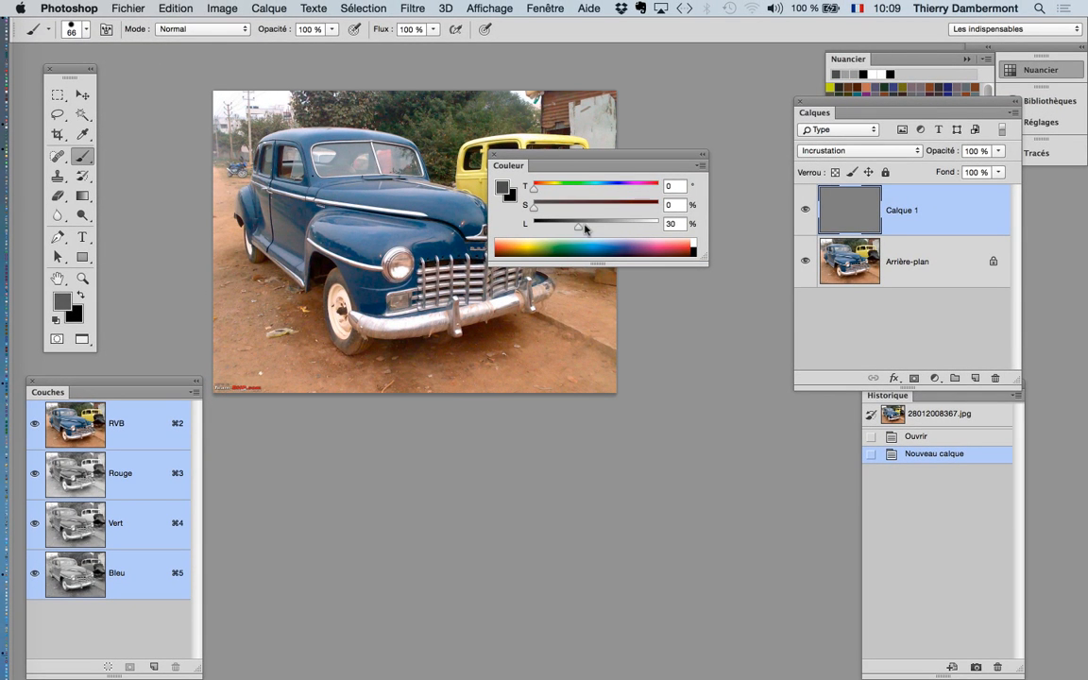
drag(614, 228, 621, 228)
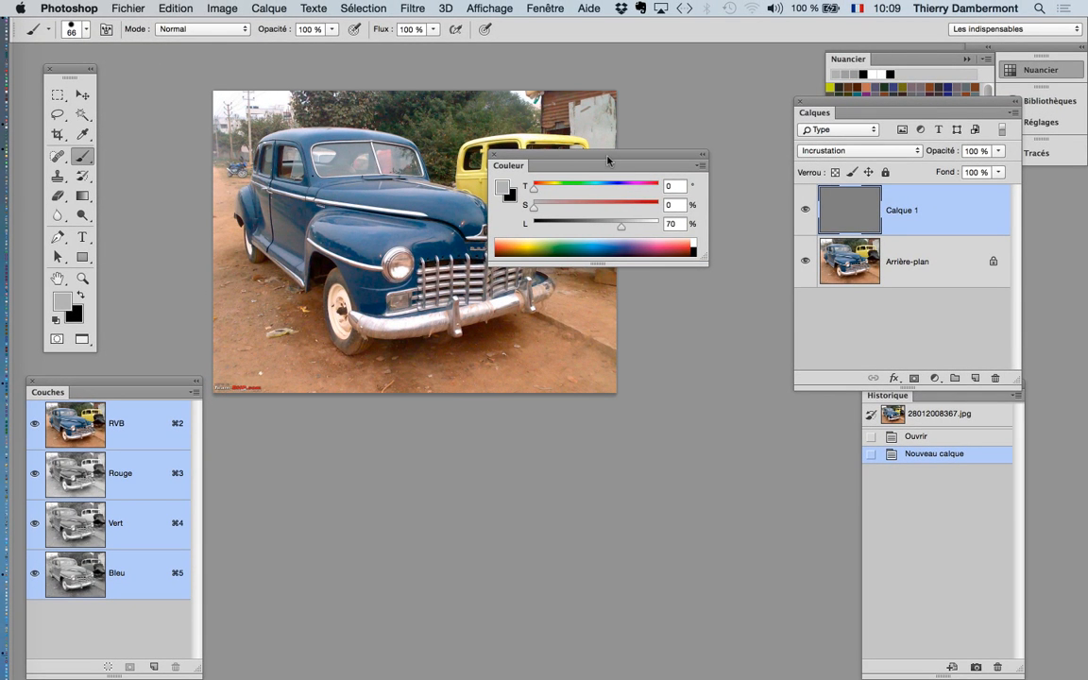
drag(608, 160, 680, 359)
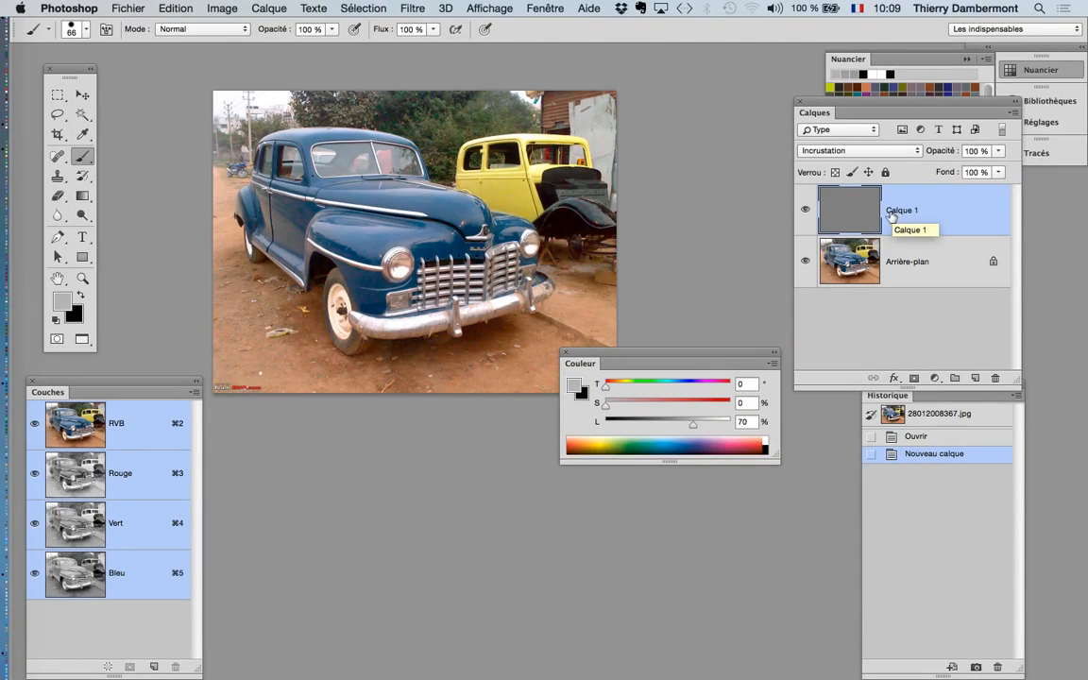
- Enlarge the brush to a soft 348 px and paint the light grey over the background behind the cars on Calque 1
drag(482, 228, 521, 227)
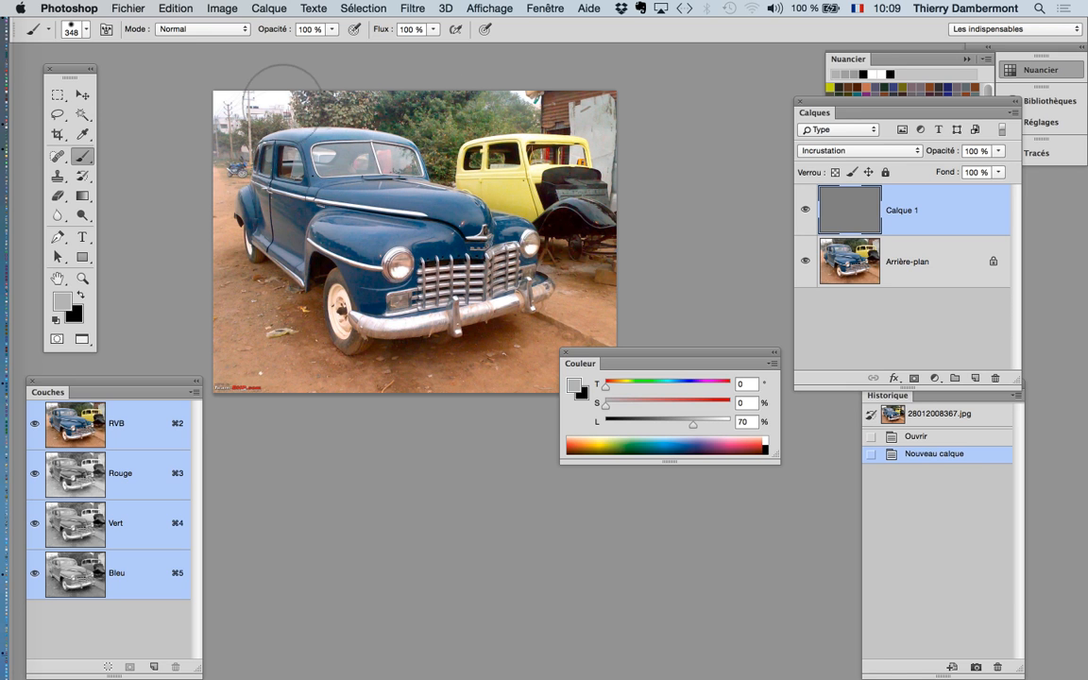
drag(518, 84, 596, 137)
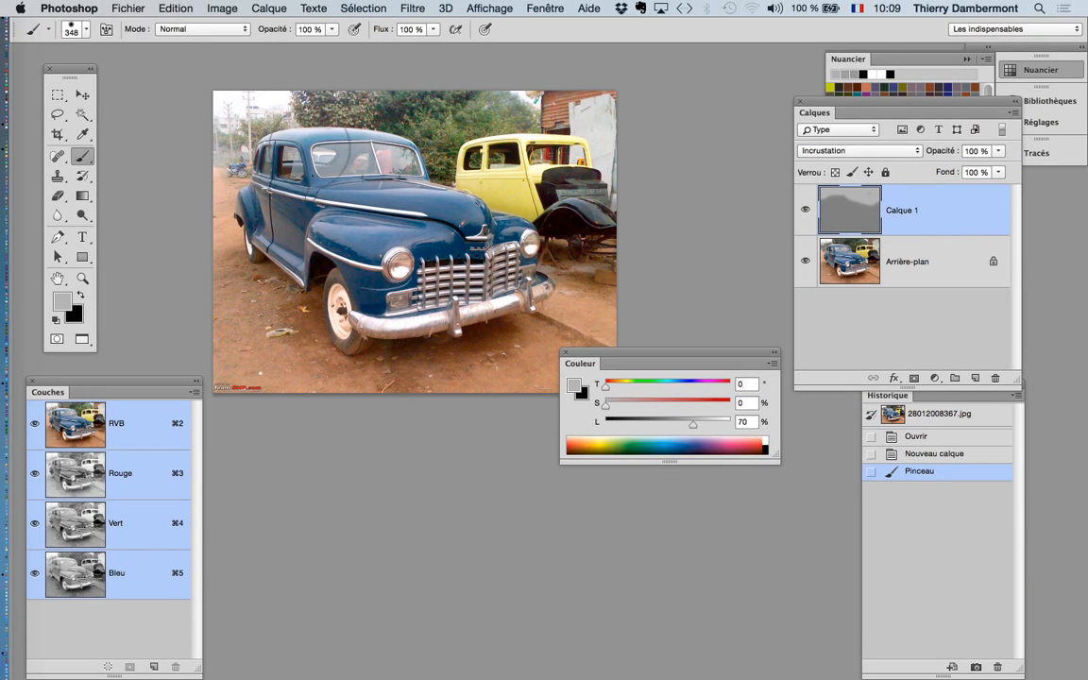
drag(201, 227, 531, 416)
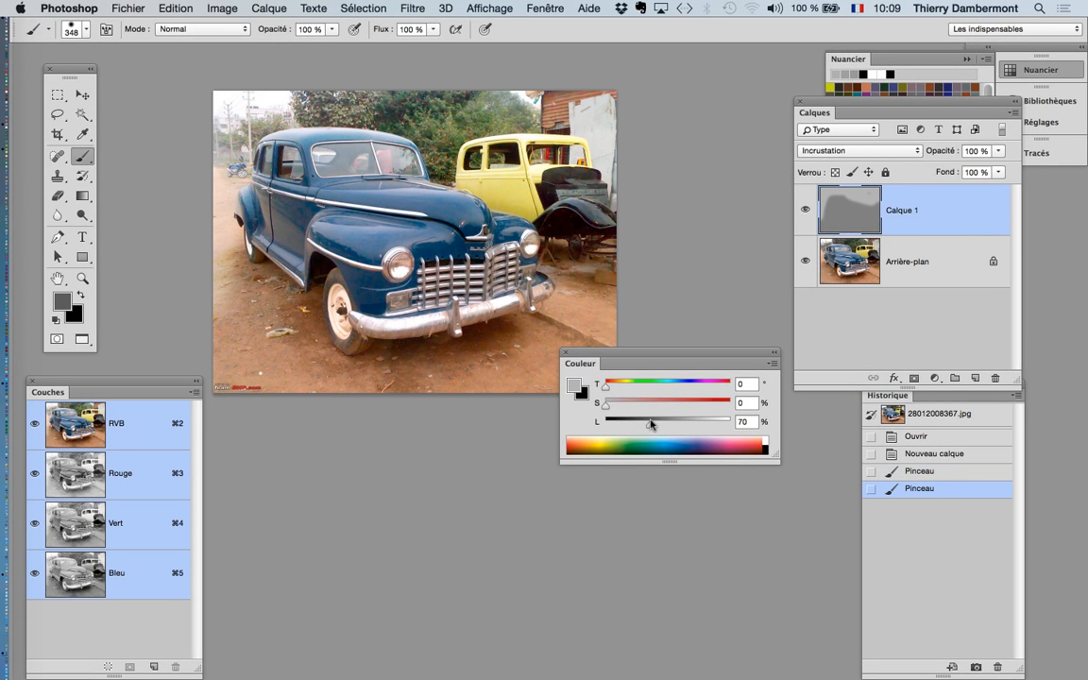
- Darken the blue car and the ground by painting them on Calque 1 with a 36% lightness grey
mouse_move(555, 293)
mouse_down()
mouse_move(455, 247)
mouse_move(213, 206)
mouse_move(279, 154)
mouse_move(356, 151)
mouse_move(465, 210)
mouse_up()
mouse_move(444, 269)
mouse_down()
mouse_move(321, 284)
mouse_move(213, 206)
mouse_move(357, 417)
mouse_move(262, 404)
mouse_move(619, 272)
mouse_move(518, 278)
mouse_move(518, 303)
mouse_up()
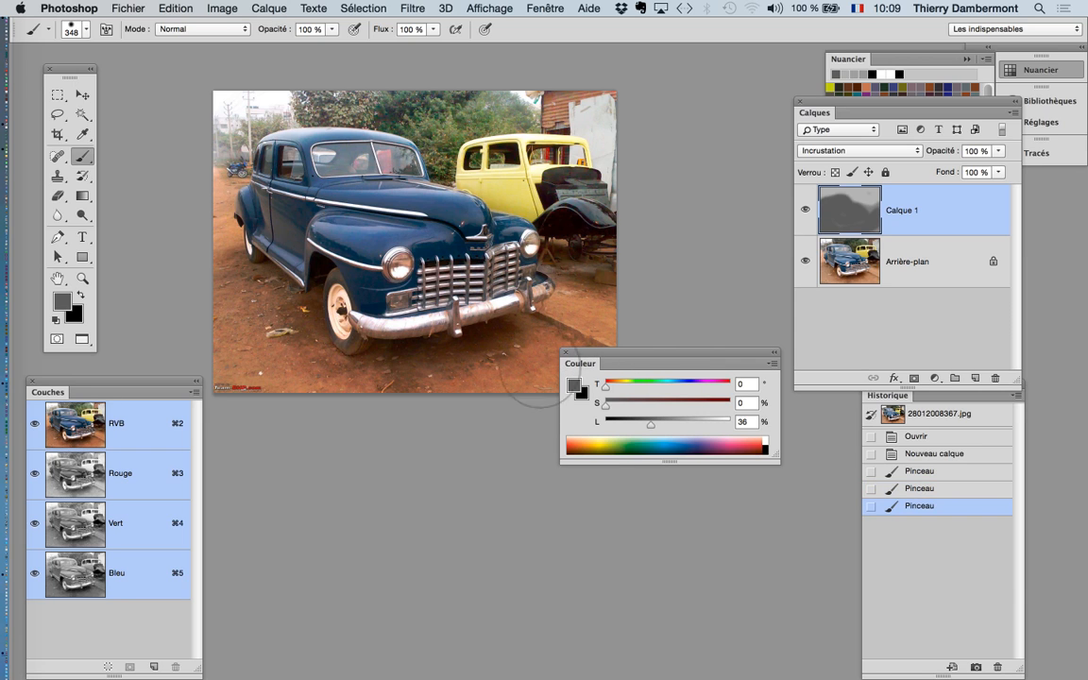
mouse_move(244, 142)
mouse_down()
mouse_move(212, 156)
mouse_move(364, 149)
mouse_up()
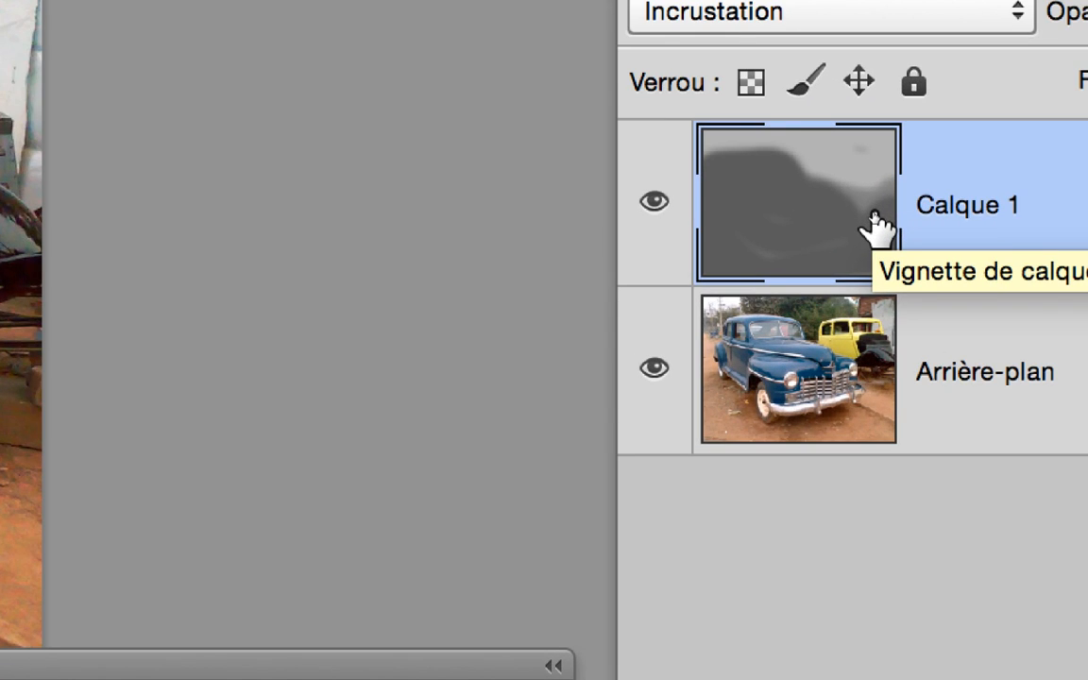
drag(874, 223, 875, 224)
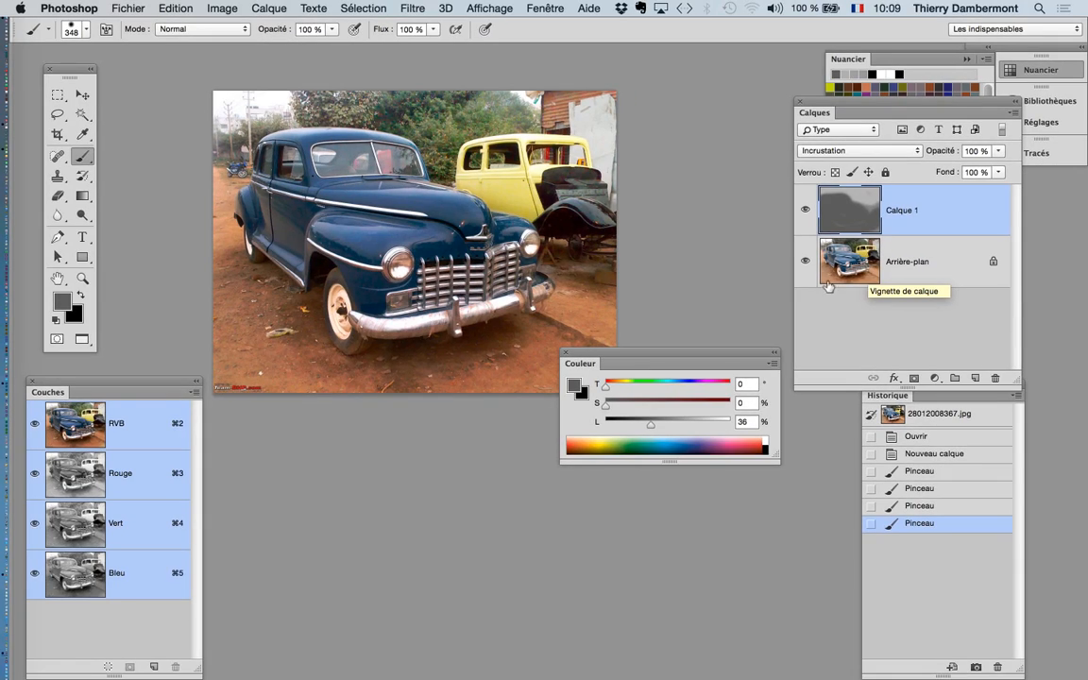
- Set the foreground grey to 65% lightness and paint it over the background behind the cars on Calque 1
click(686, 420)
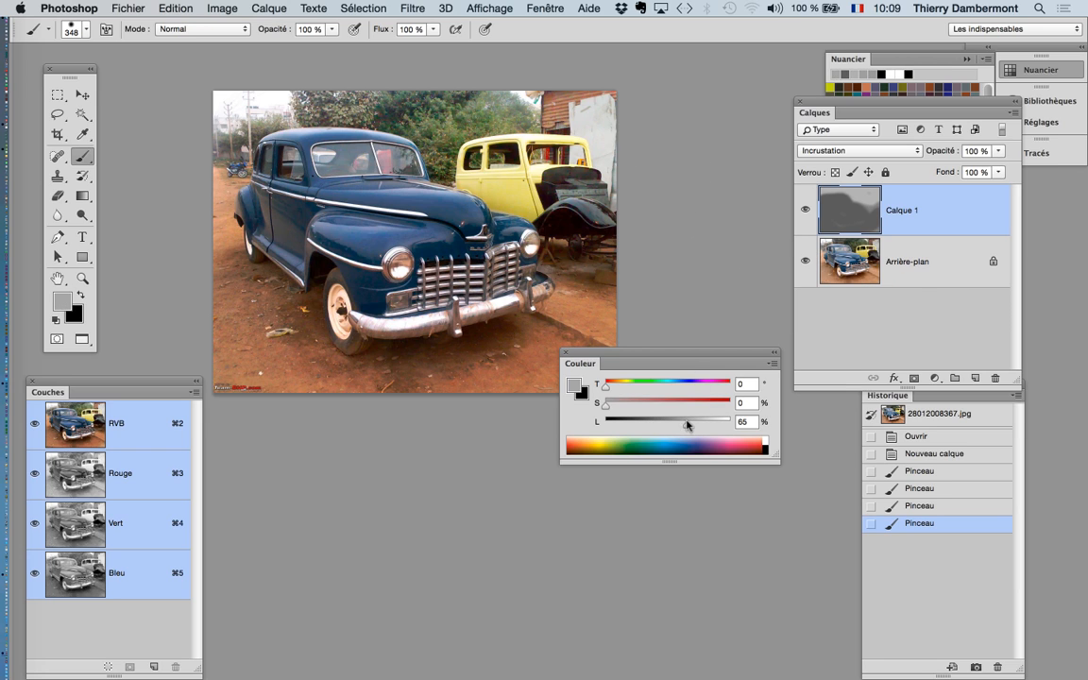
mouse_move(643, 165)
mouse_down()
mouse_move(286, 78)
mouse_move(195, 98)
mouse_move(185, 87)
mouse_up()
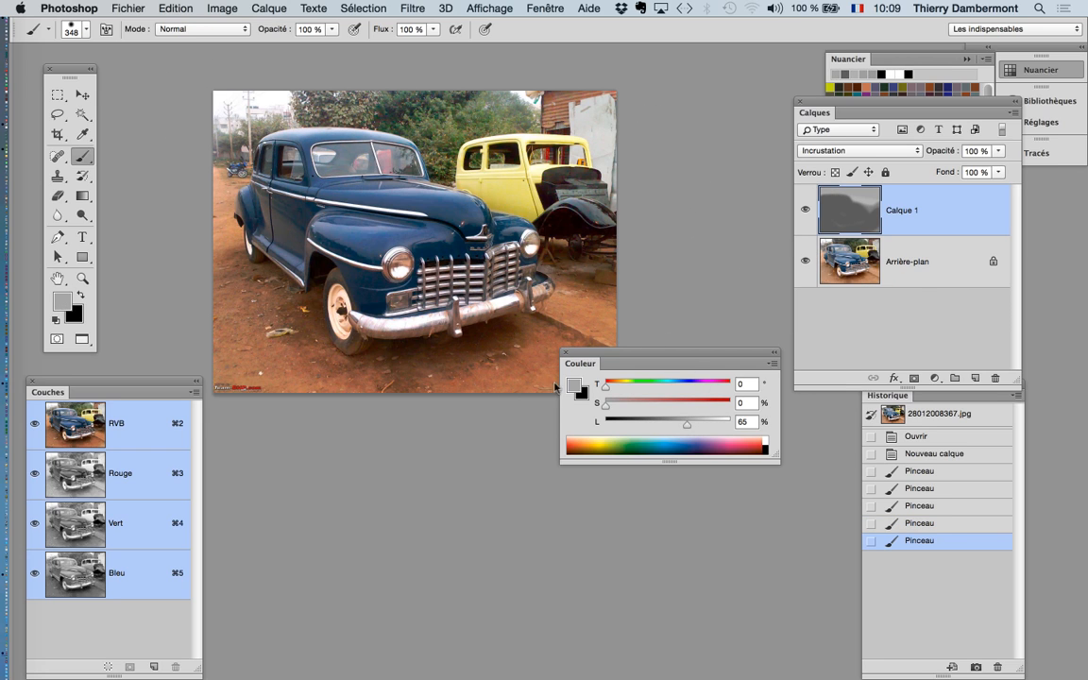
- Reduce the brush to 203 px and lighten the blue car's grille on Calque 1 with a 59% lightness grey
click(673, 422)
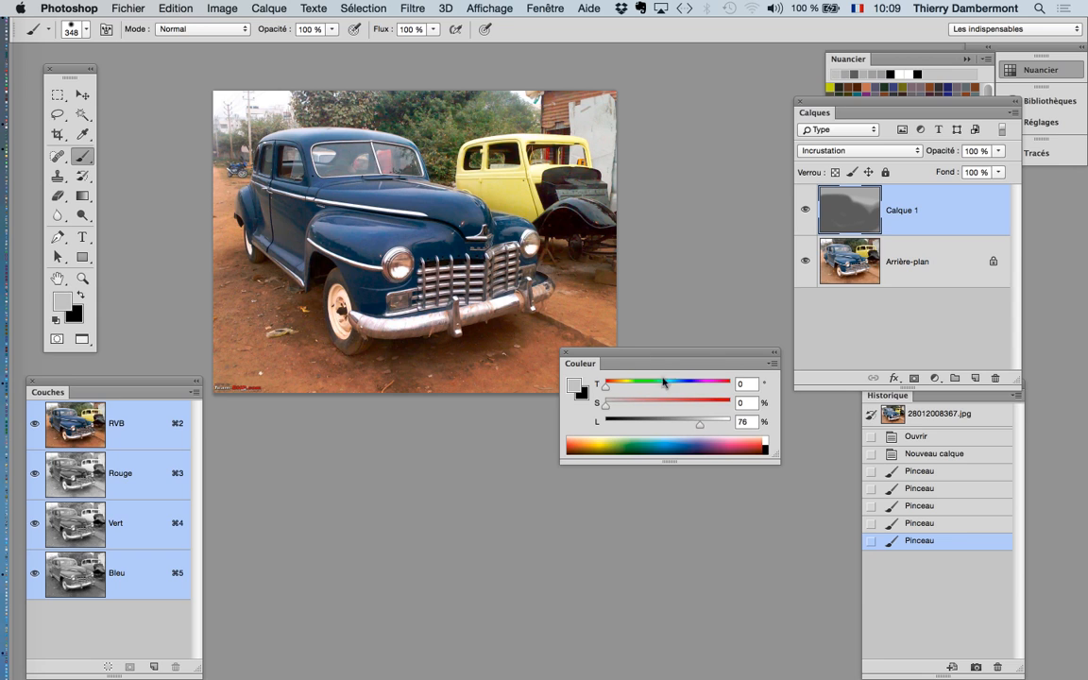
drag(433, 238, 372, 239)
key(super+z)
drag(698, 426, 682, 426)
drag(504, 275, 463, 277)
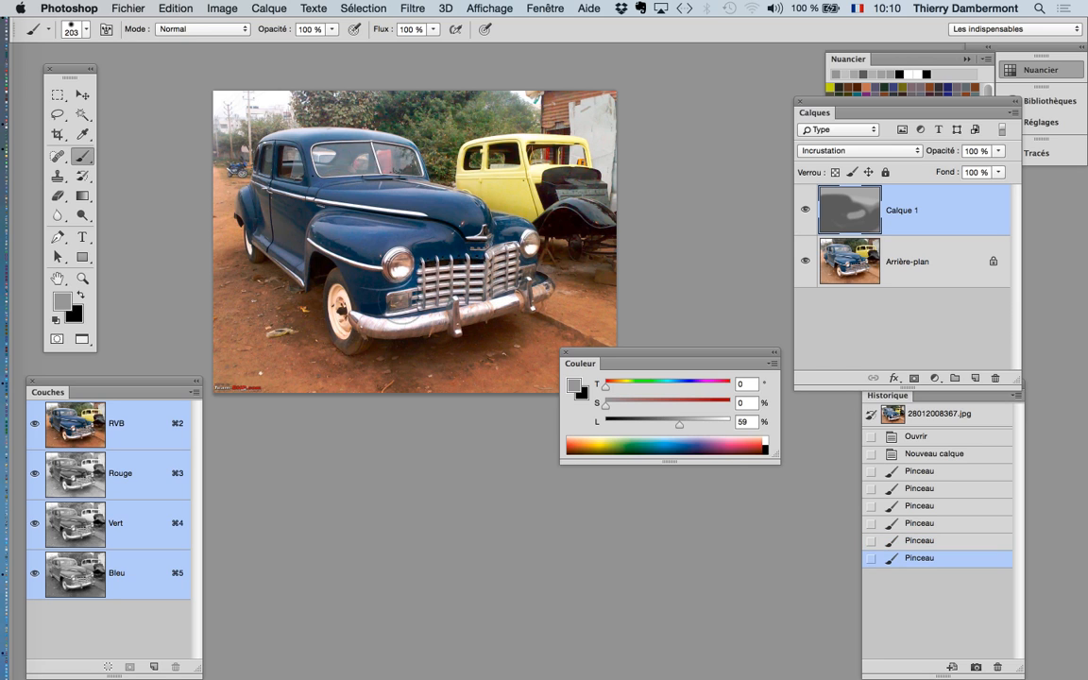
- Shrink the brush to 98 px and lighten both headlights of the blue car with the 59% grey
click(397, 261)
key(super+z)
drag(446, 288, 399, 283)
scroll(388, 266, up, 5)
click(401, 257)
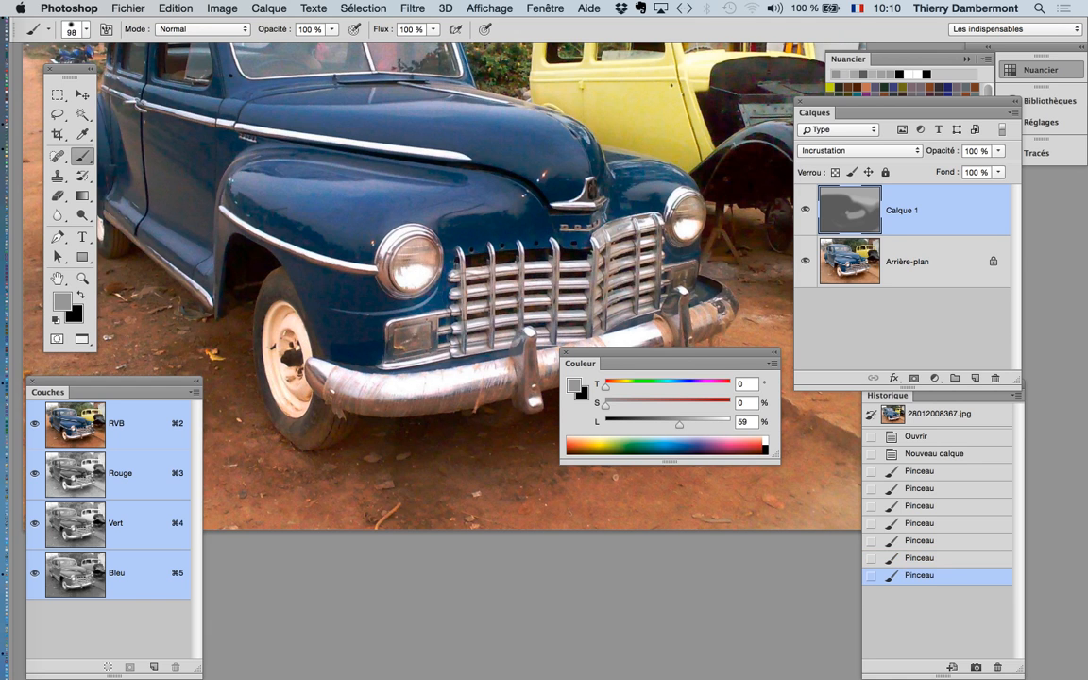
click(683, 217)
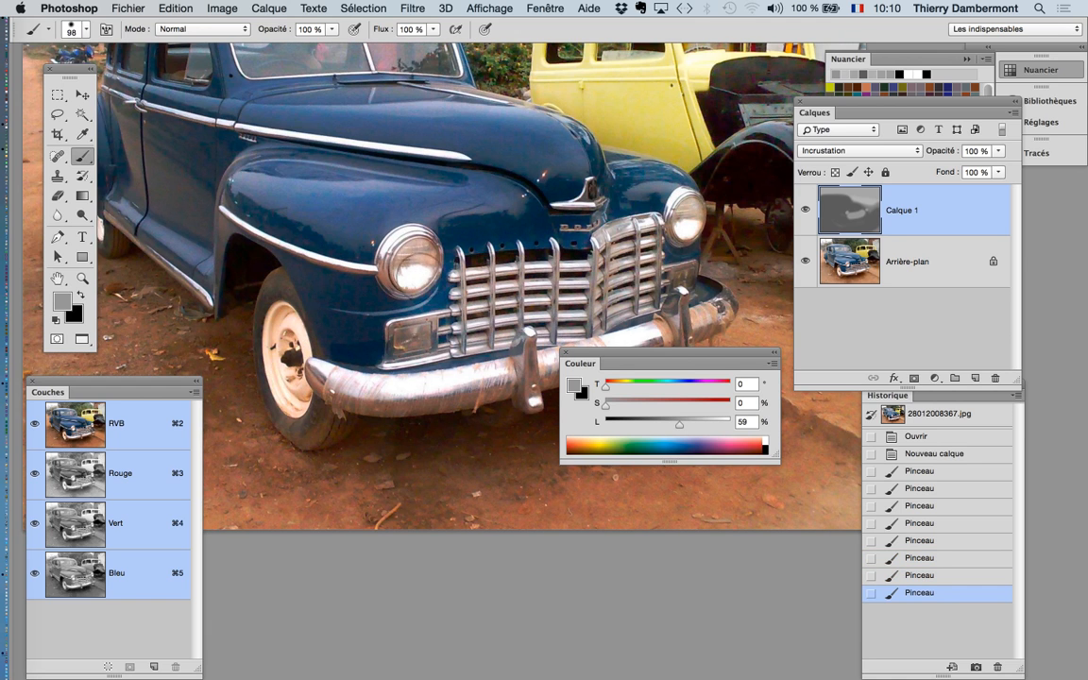
- Enlarge the brush to 155 px and lighten the blue car's front and rear wheels with the same grey
drag(418, 279, 370, 280)
drag(454, 324, 510, 326)
drag(310, 417, 292, 288)
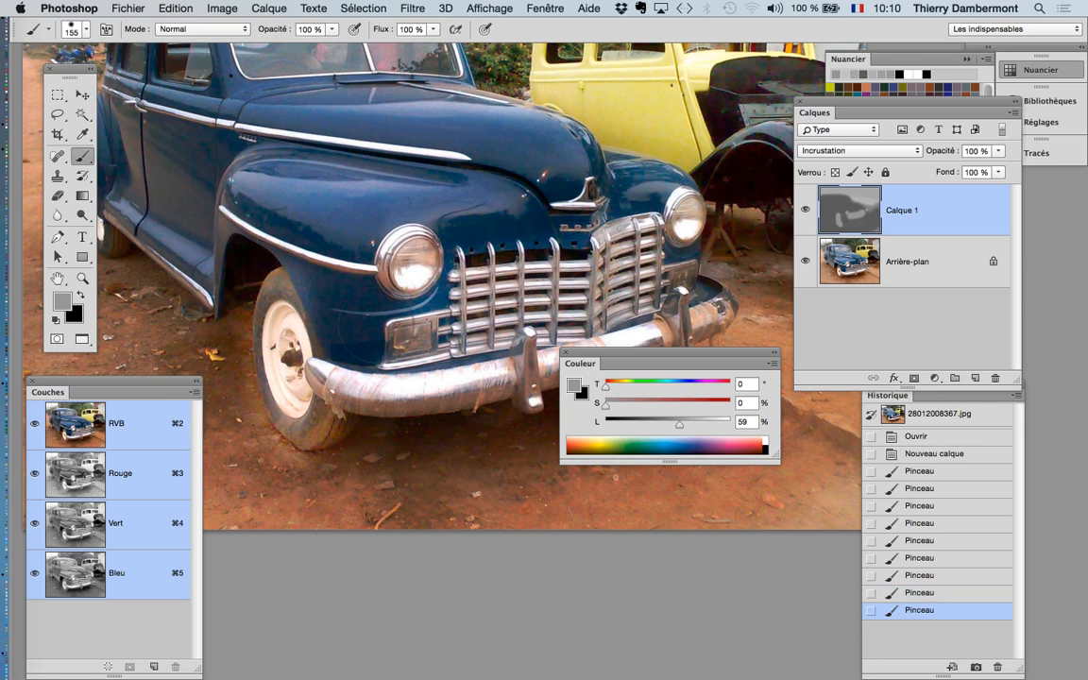
alt+click(435, 324)
click(276, 280)
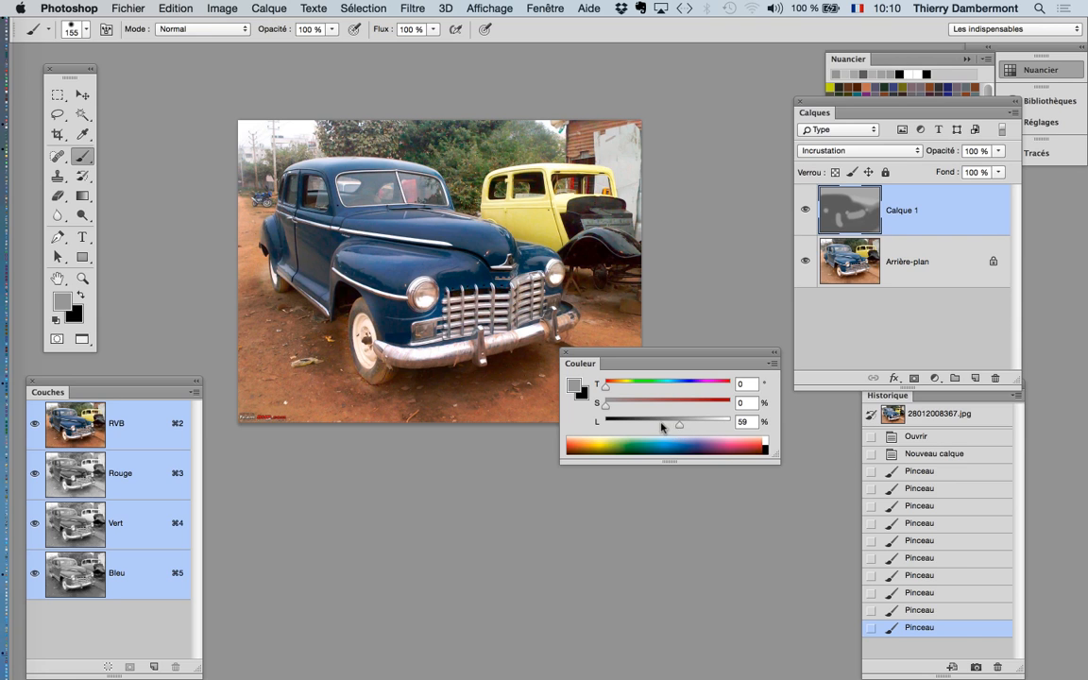
- Darken the ground beneath the blue car with a 39% lightness grey and move the Couleur controls off the photo
drag(662, 427, 655, 424)
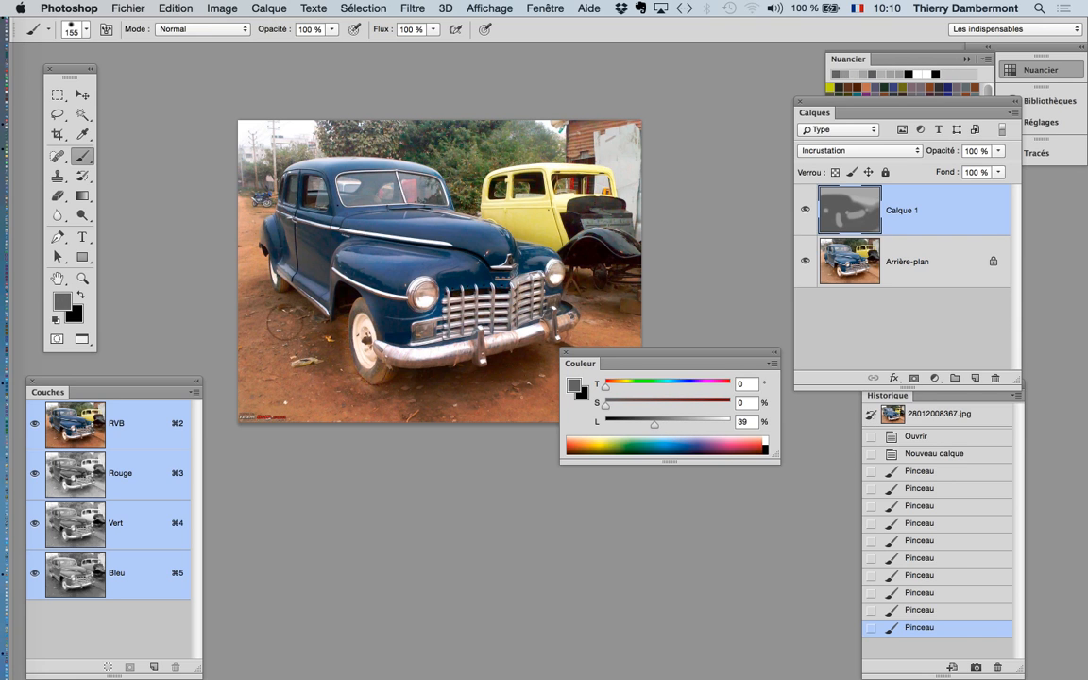
mouse_move(283, 323)
mouse_down()
mouse_move(334, 345)
mouse_move(472, 350)
mouse_up()
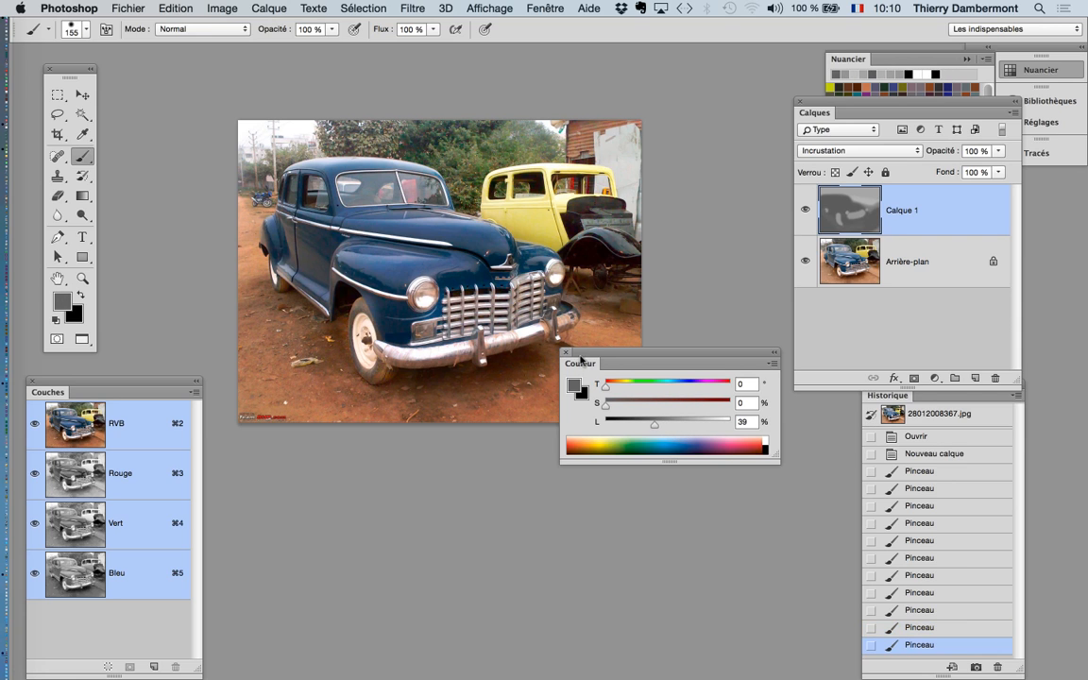
drag(625, 354, 697, 361)
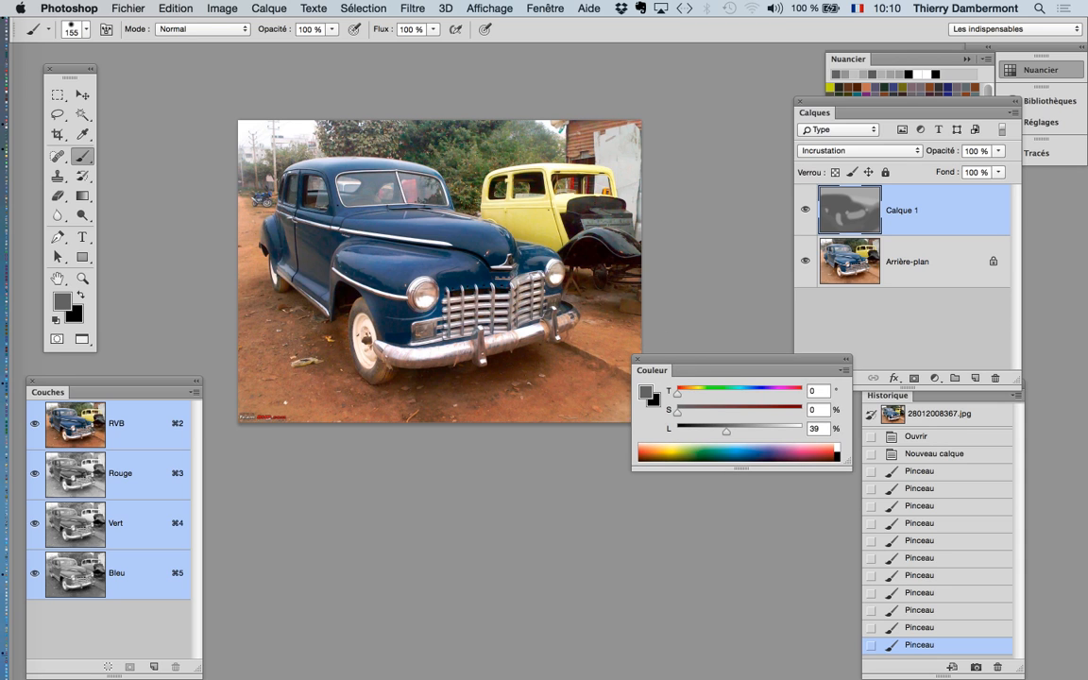
- Darken the blue car's body with a 405 px brush and a 30% lightness grey, and place the Couleur controls below the photo
drag(721, 428, 712, 428)
ctrl+alt+drag(456, 304, 487, 303)
mouse_move(454, 261)
mouse_down()
mouse_move(366, 264)
mouse_move(296, 243)
mouse_up()
drag(510, 274, 455, 288)
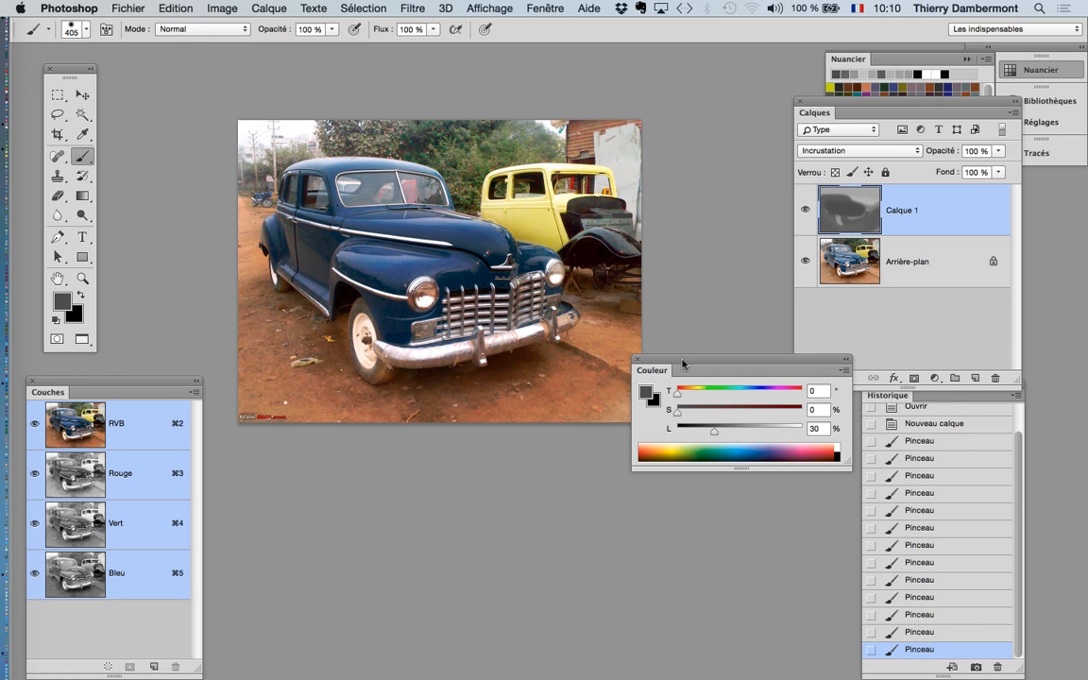
drag(683, 367, 645, 562)
- Compare the photo with and without the dodge and burn painting by toggling the visibility of Calque 1
drag(385, 276, 487, 323)
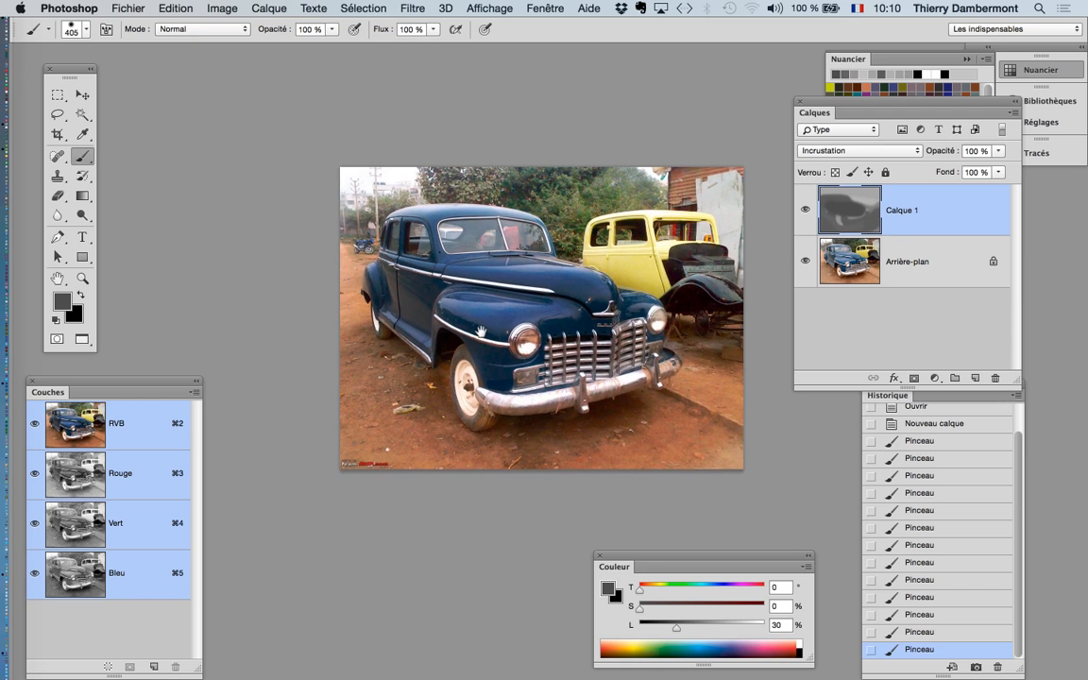
scroll(487, 323, up, 2)
scroll(487, 323, up, 3)
drag(568, 320, 606, 297)
click(805, 209)
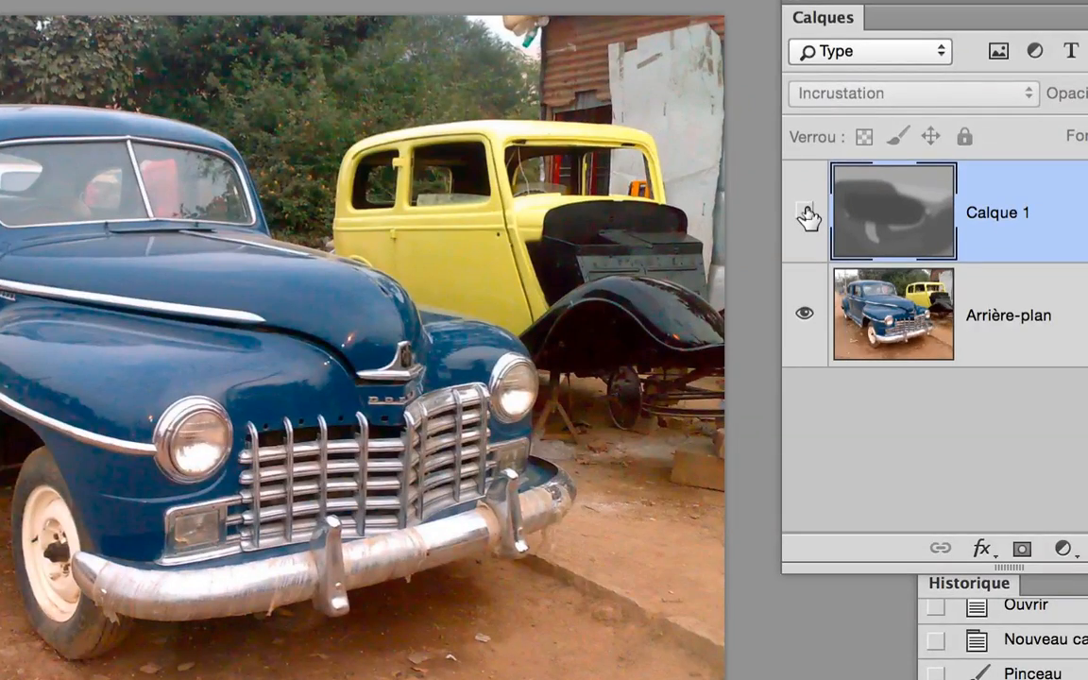
click(806, 213)
click(806, 213)
click(806, 213)
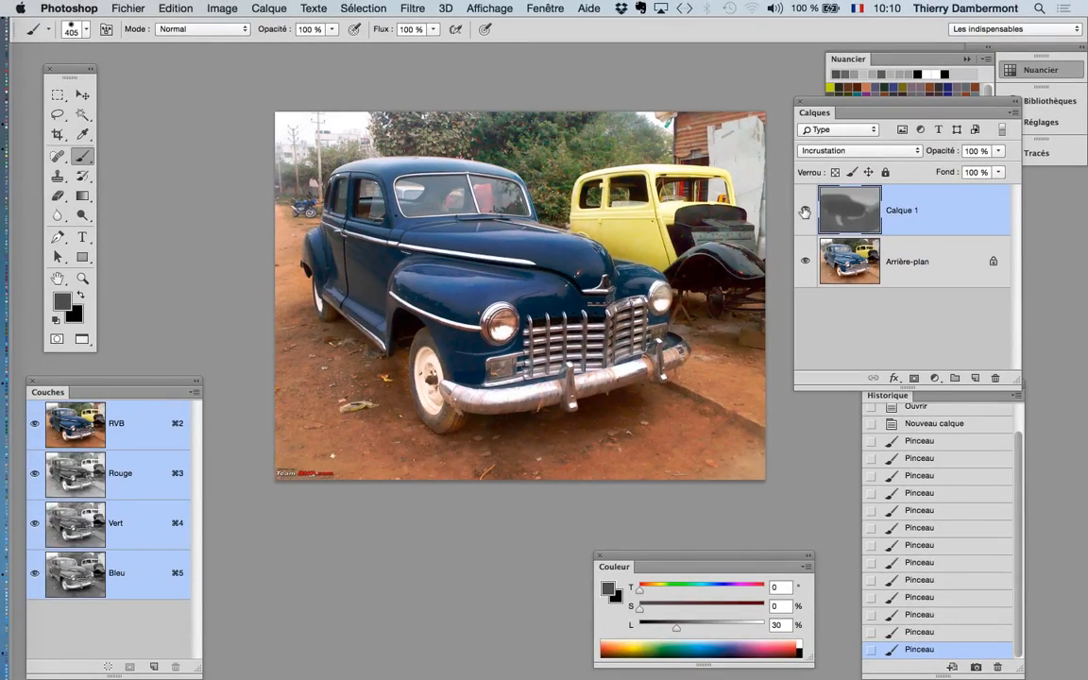
click(808, 217)
click(805, 212)
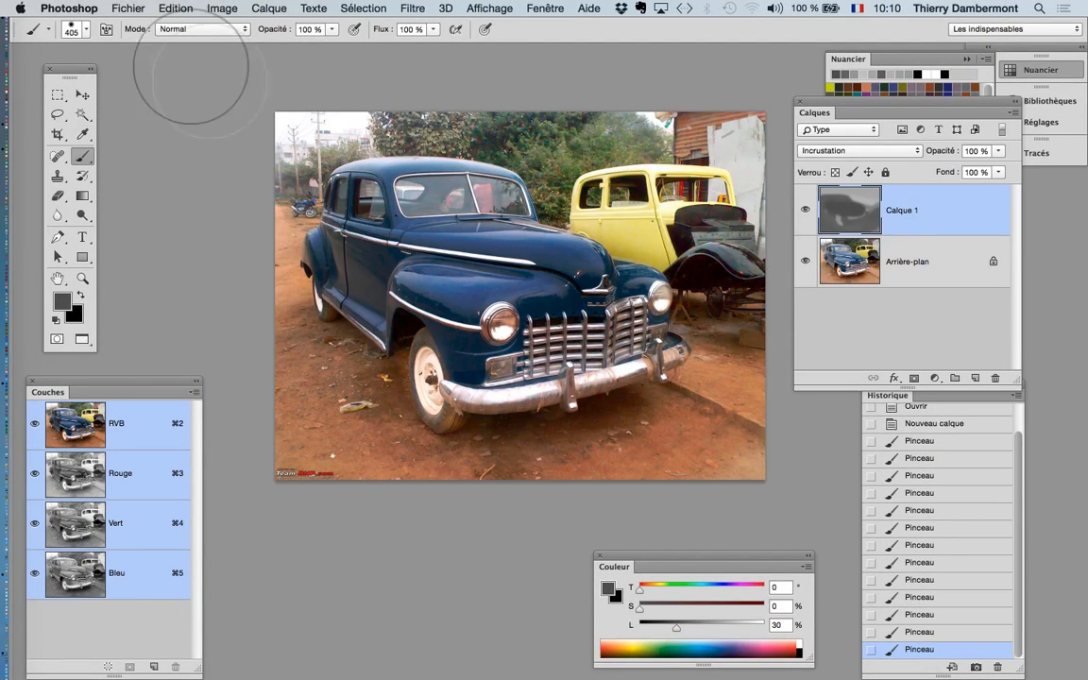
- Save the image with its layers in Photoshop format as 28012008367.psd in the deuxieme jour PS folder
click(130, 7)
click(187, 165)
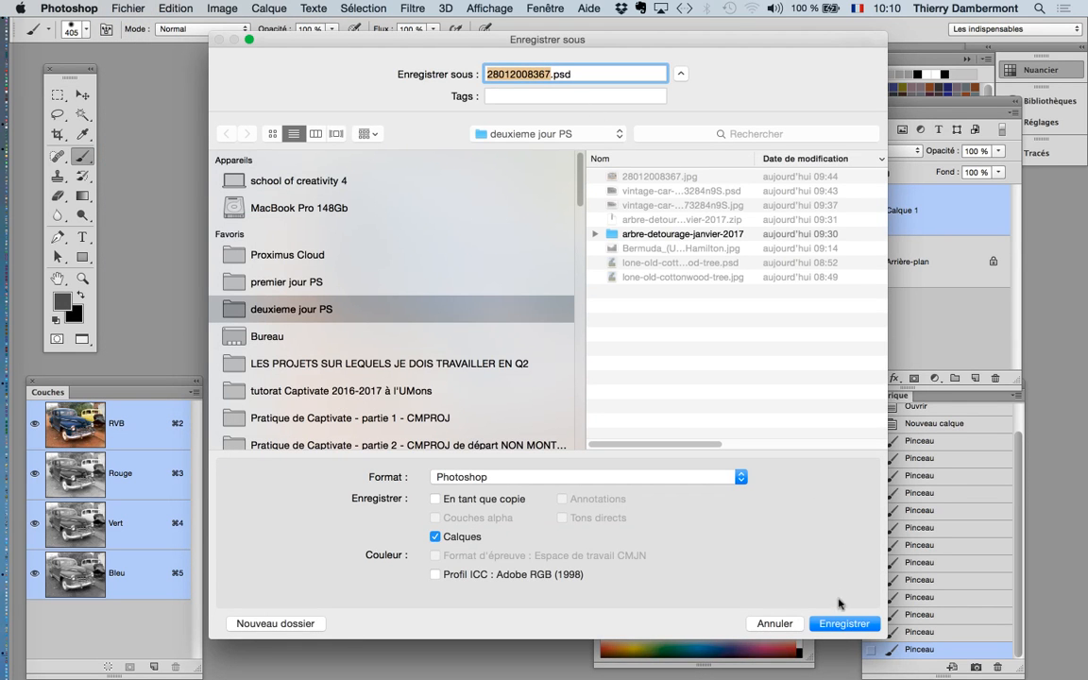
click(832, 624)
click(761, 285)
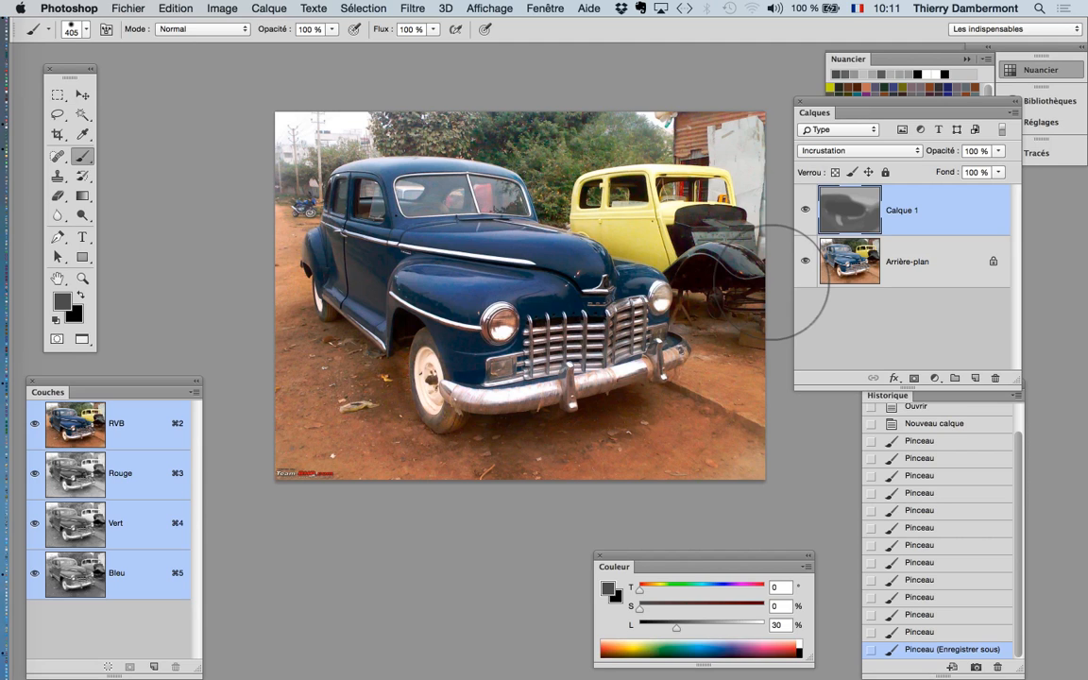
- Activate the Densité - tool and show the other tools grouped with it
click(83, 217)
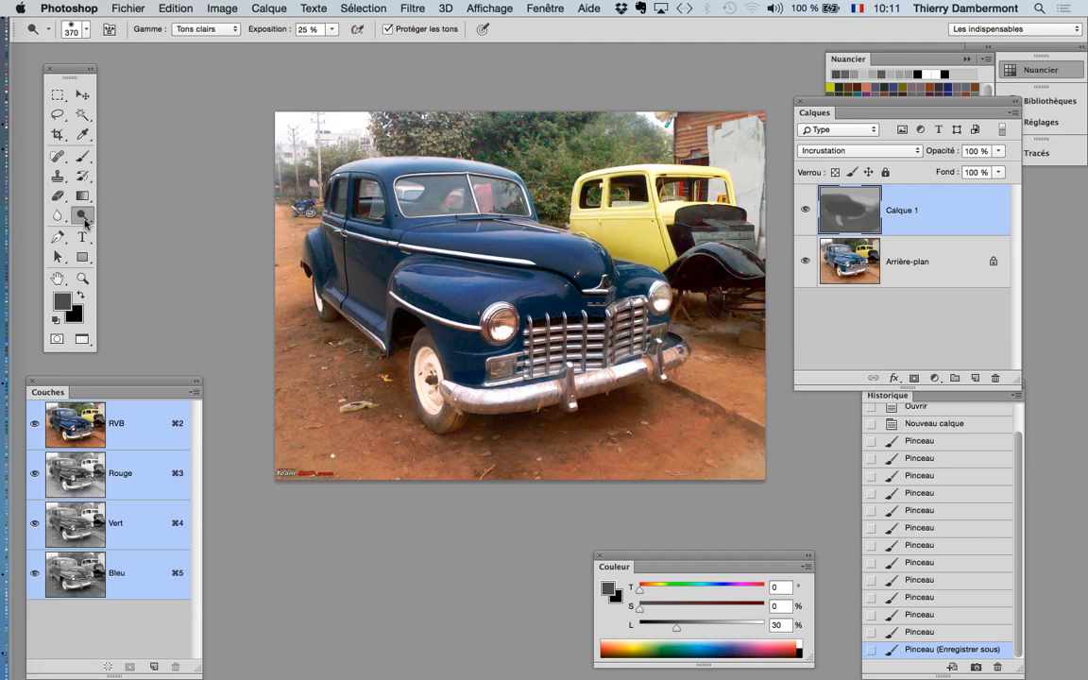
click(84, 219)
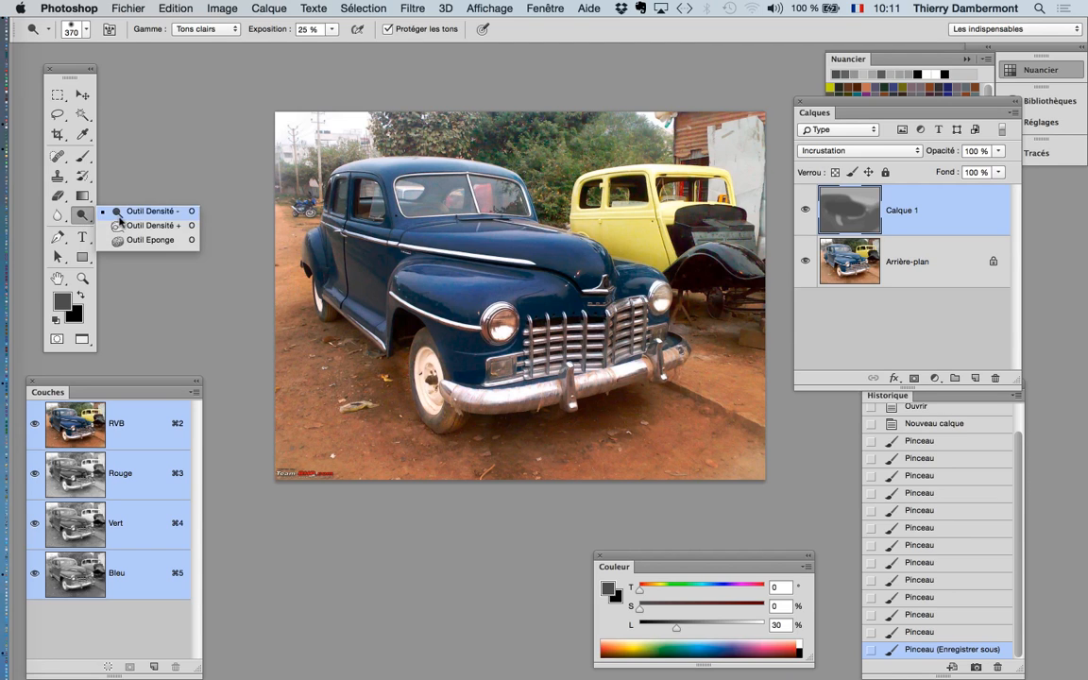